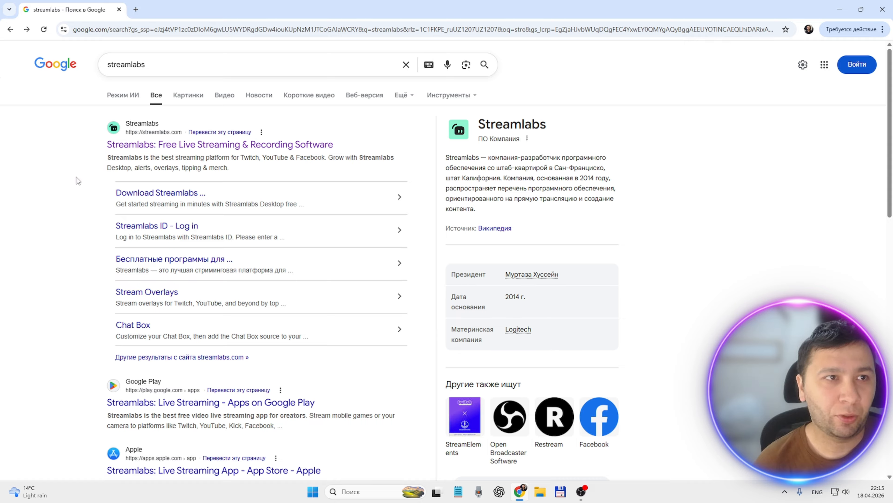
Open the official Streamlabs website from the search results and go to its login page
click(187, 147)
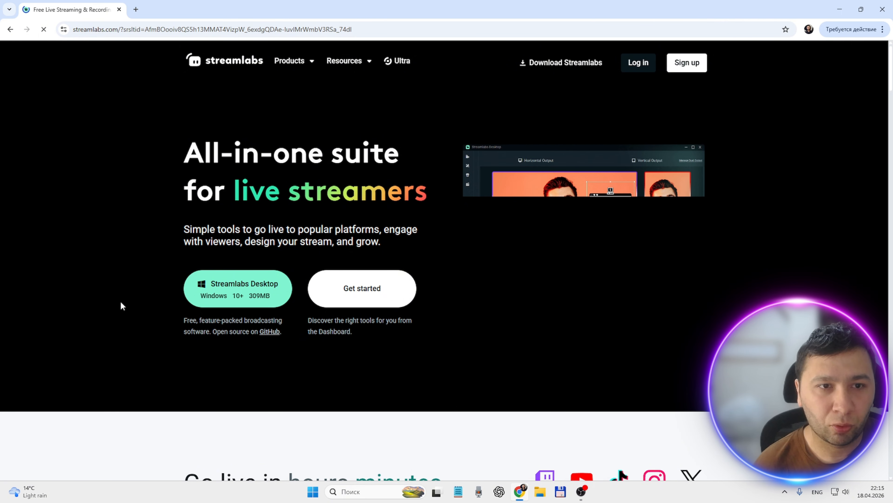
scroll(119, 302, down, 3)
scroll(300, 297, up, 3)
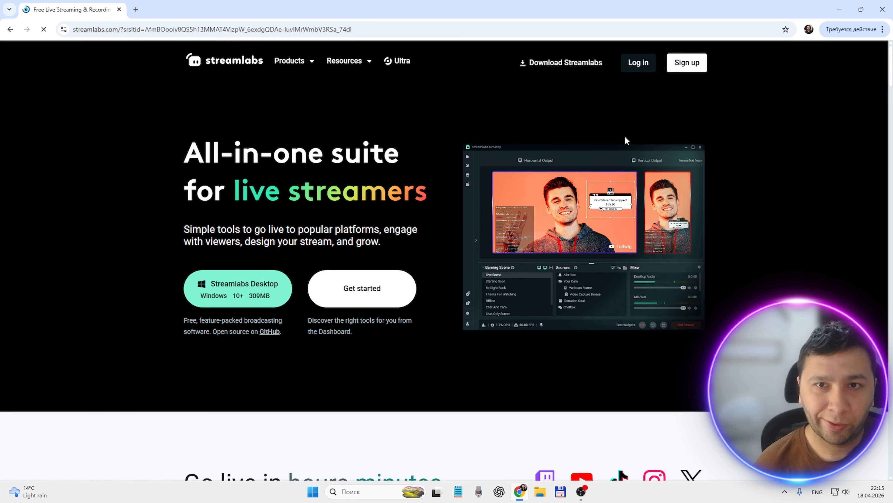
click(637, 63)
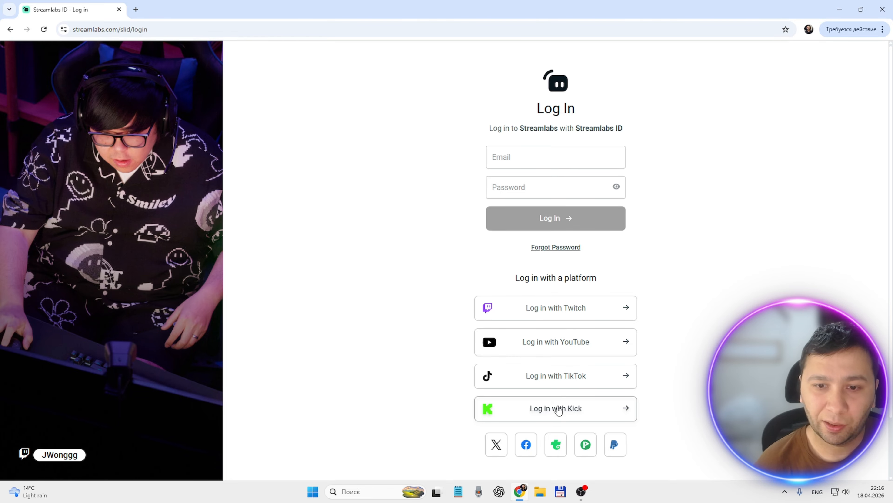
Log in with YouTube using the listed Google account and grant Streamlabs all requested permissions
click(526, 342)
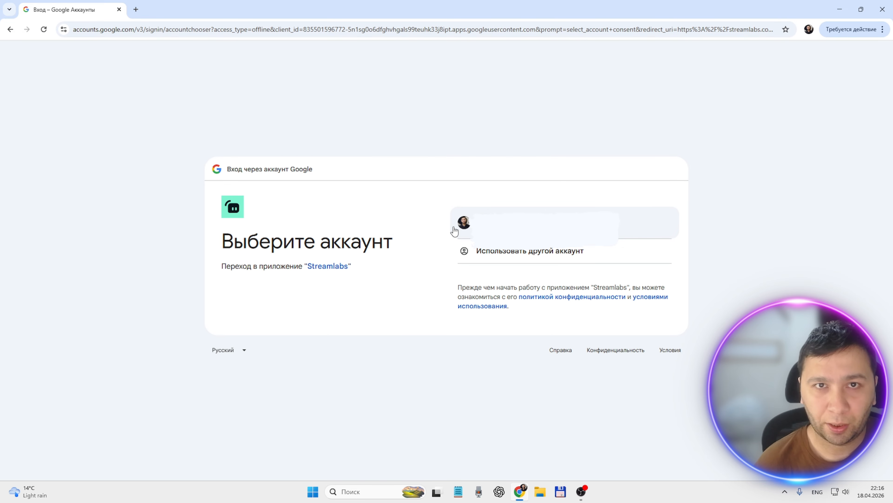
click(468, 229)
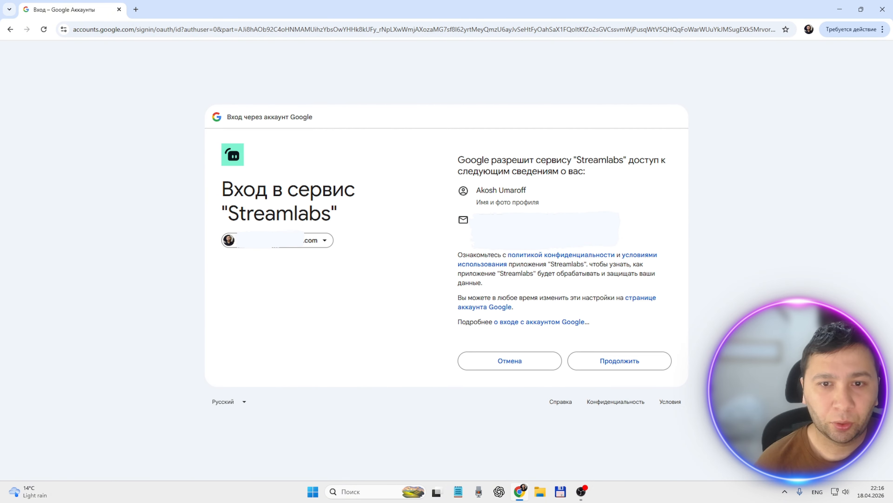
click(587, 364)
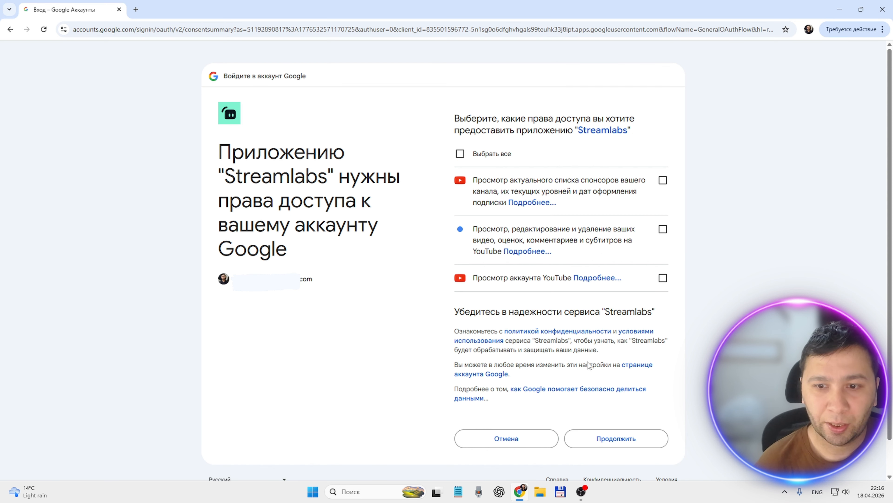
click(460, 155)
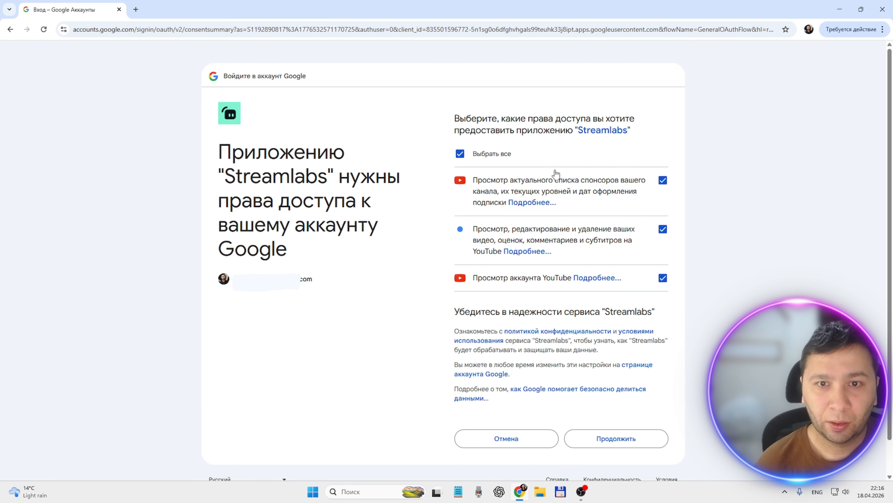
click(605, 437)
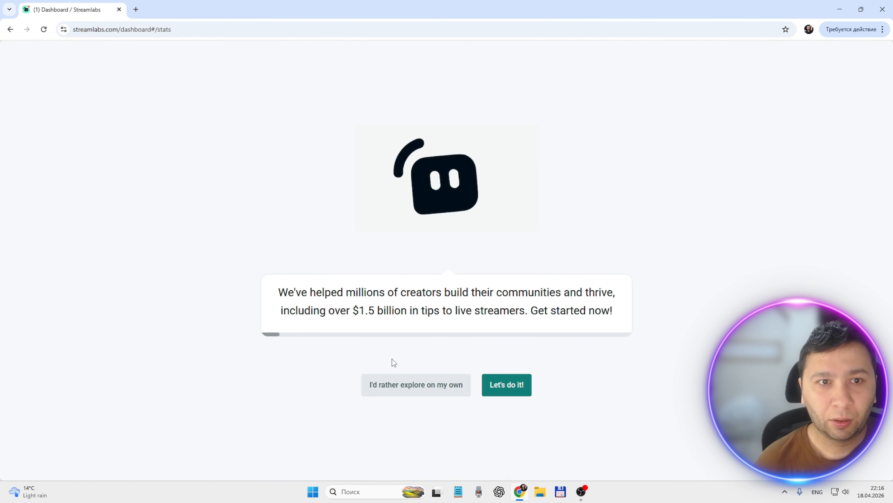
Go through the onboarding, skipping the Streamlabs Desktop download and choosing the free plan
click(507, 385)
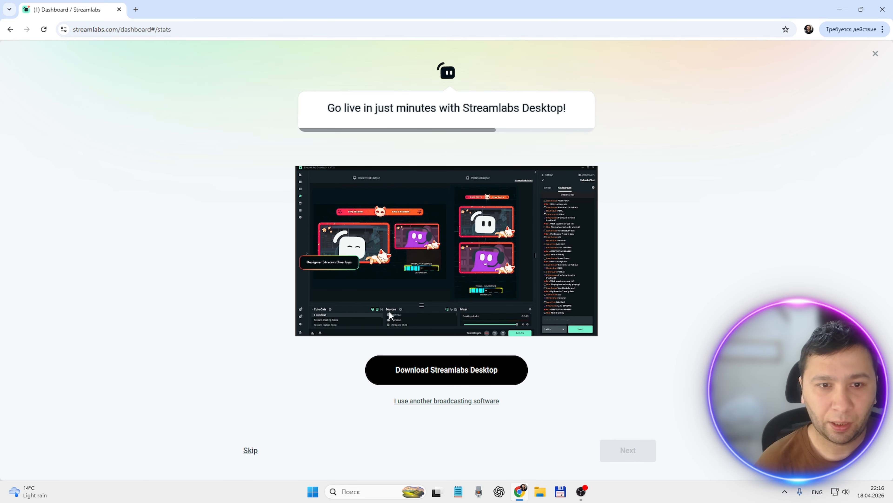
click(249, 452)
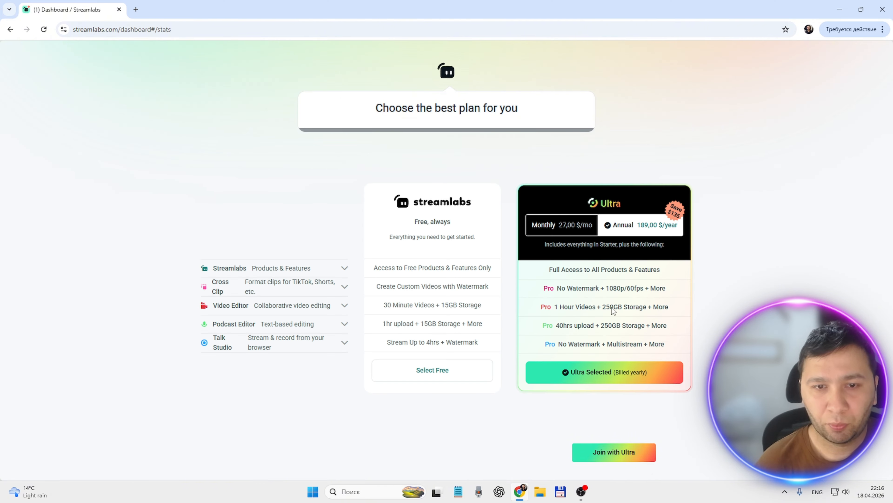
click(420, 375)
click(595, 453)
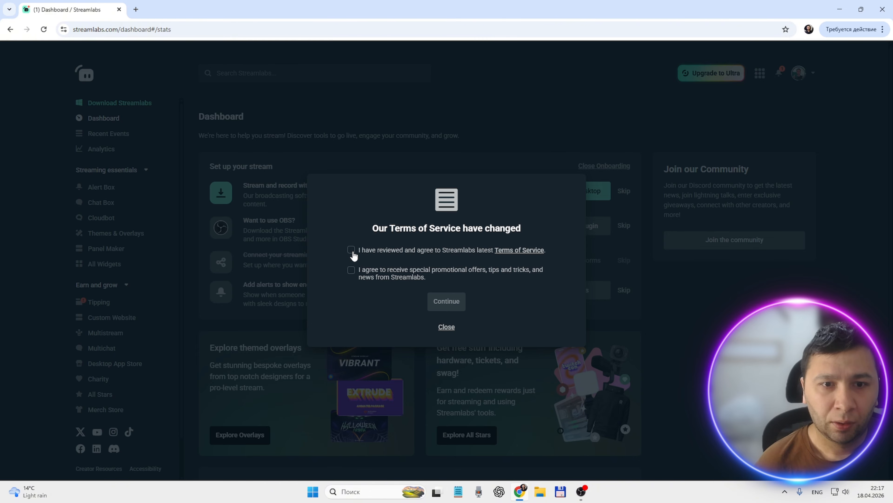
Accept the latest Terms of Service and the promotional offers, and continue to the dashboard
click(351, 250)
click(351, 269)
click(448, 301)
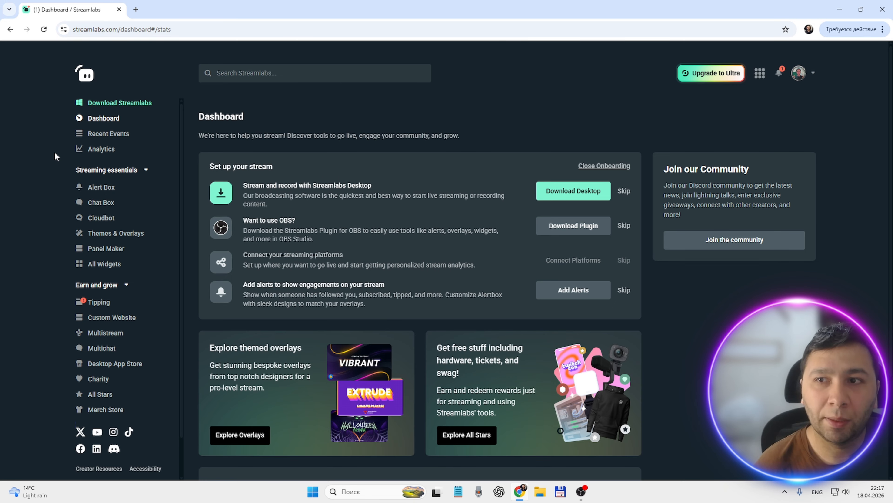
Open the Chat Box widget from the streaming essentials and skip its tutorial
scroll(52, 168, down, 3)
scroll(50, 188, up, 3)
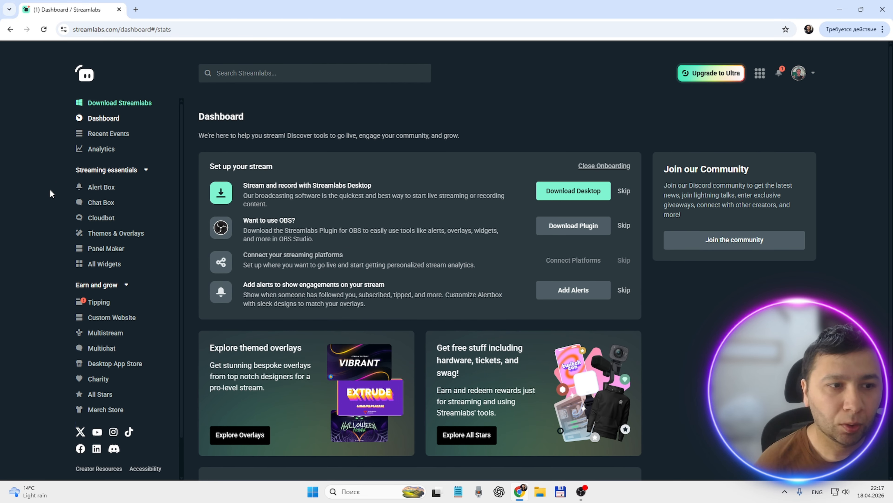
scroll(71, 243, down, 1)
scroll(22, 230, up, 1)
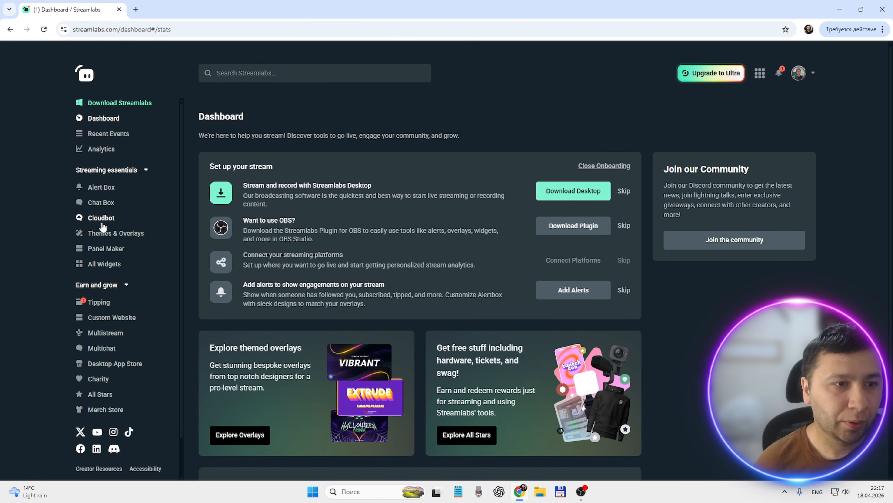
click(104, 206)
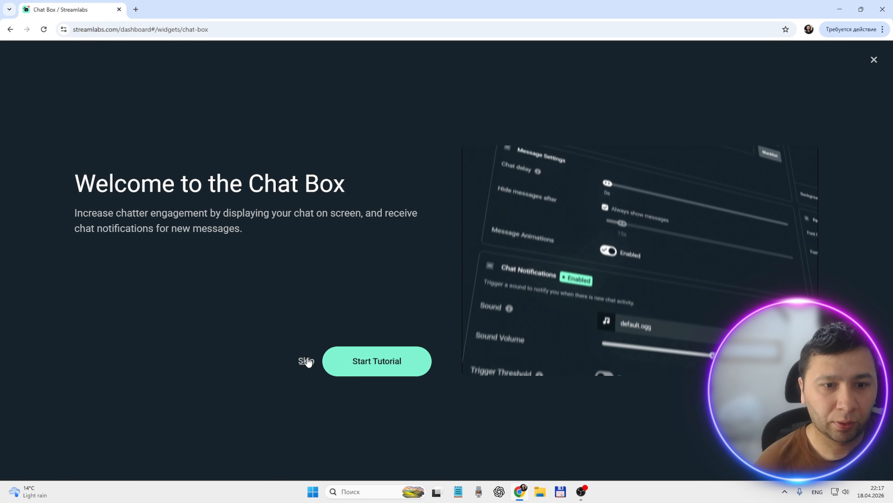
click(306, 360)
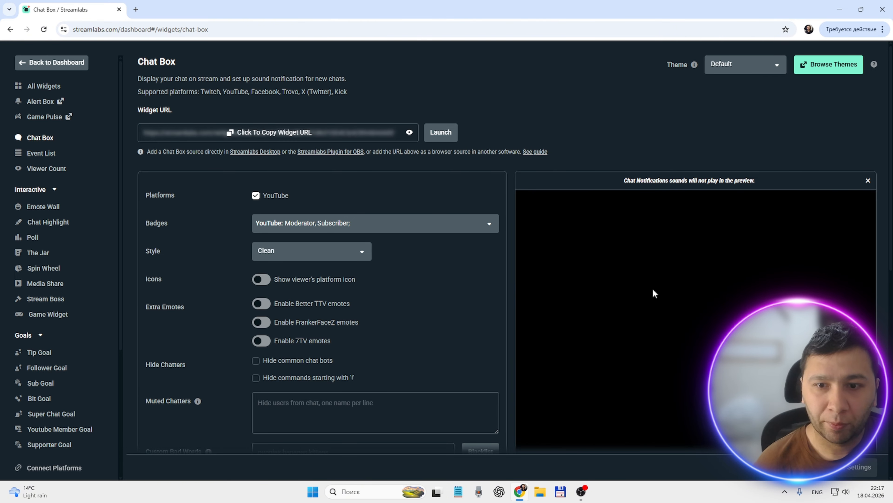
Review the Chat Box settings and preview, and copy the widget URL, accepting the privacy notice
scroll(653, 290, down, 3)
scroll(640, 323, down, 8)
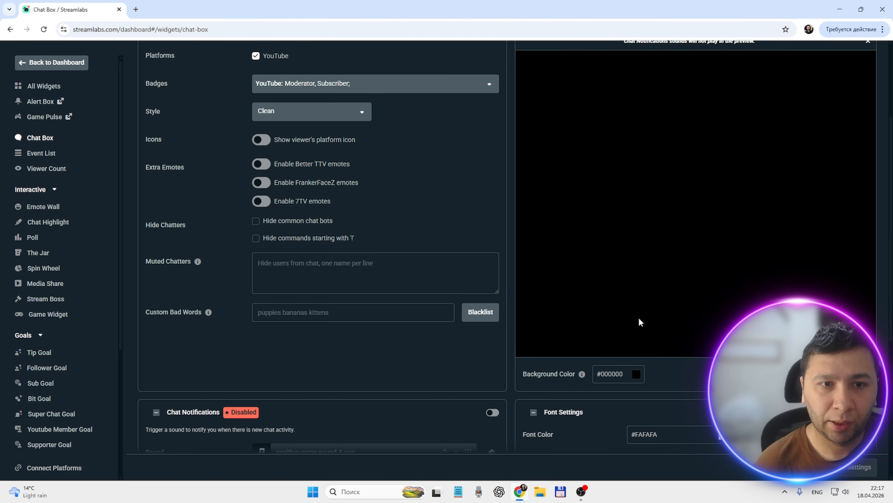
scroll(518, 309, up, 5)
scroll(629, 315, up, 3)
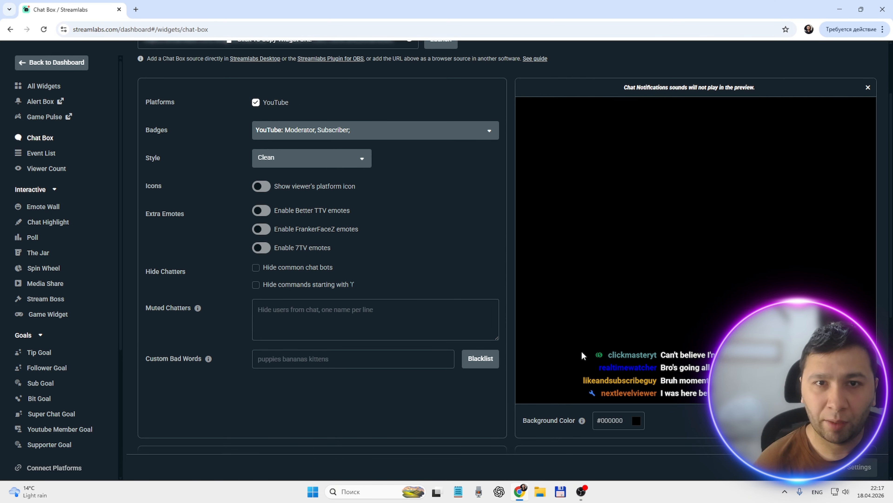
scroll(457, 329, up, 3)
scroll(414, 325, down, 3)
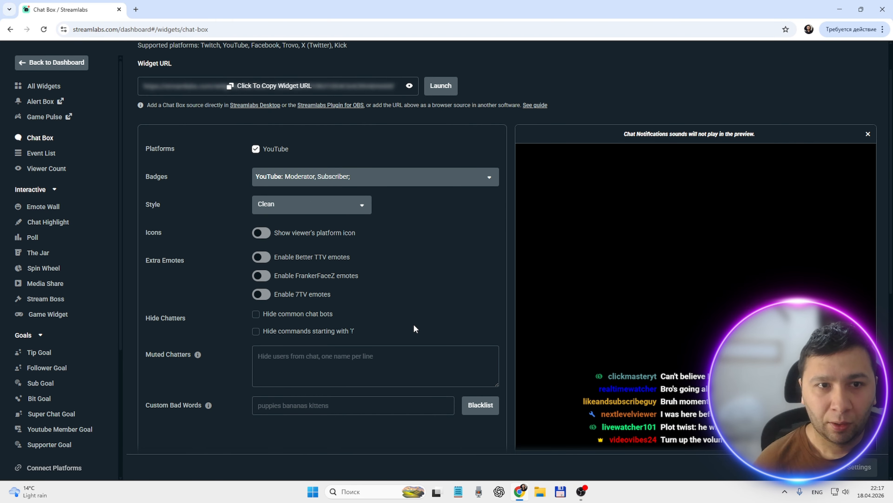
scroll(413, 325, up, 3)
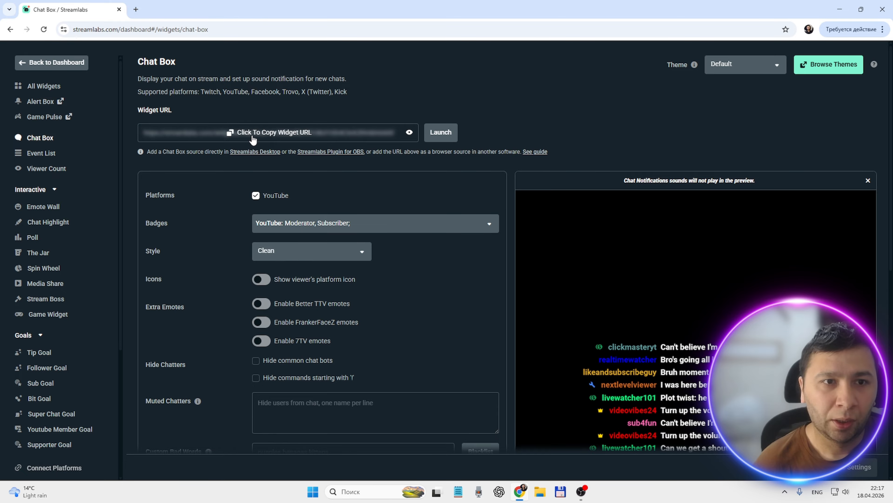
click(294, 137)
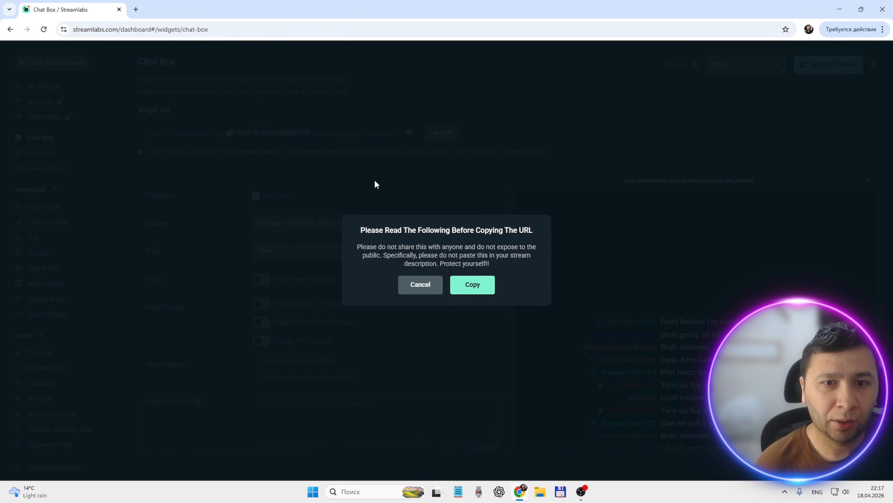
click(472, 285)
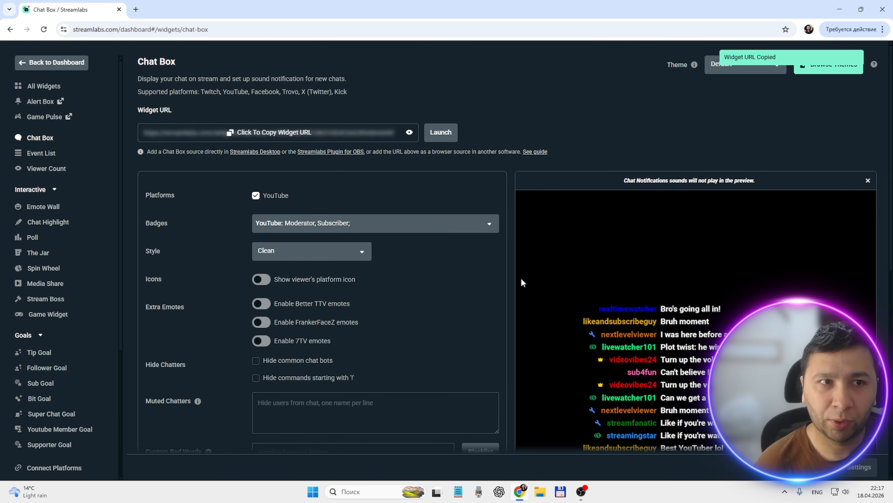
scroll(702, 319, down, 3)
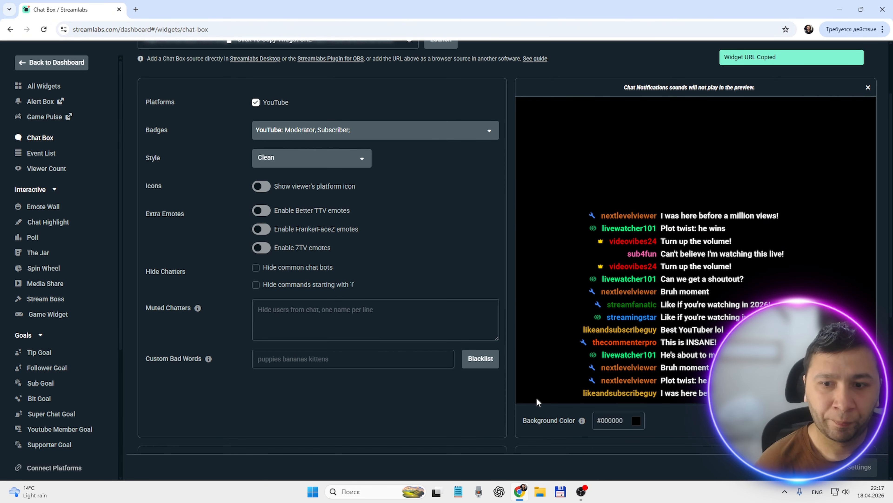
click(581, 492)
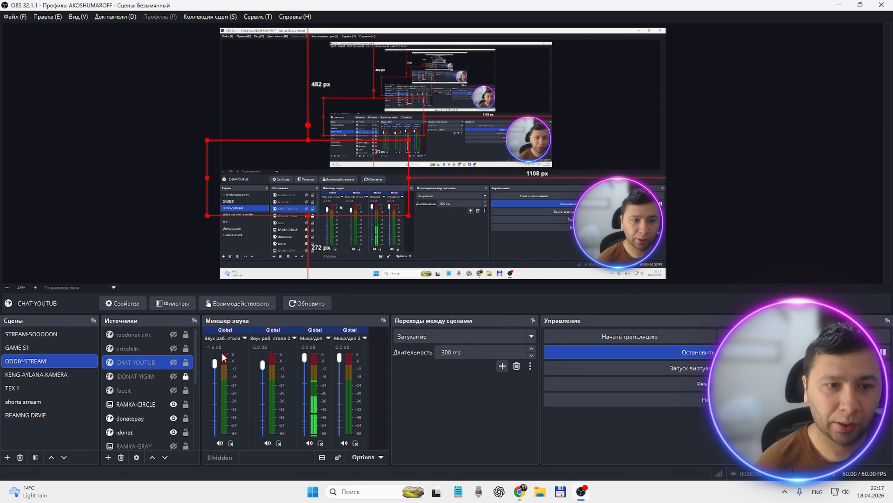
click(519, 491)
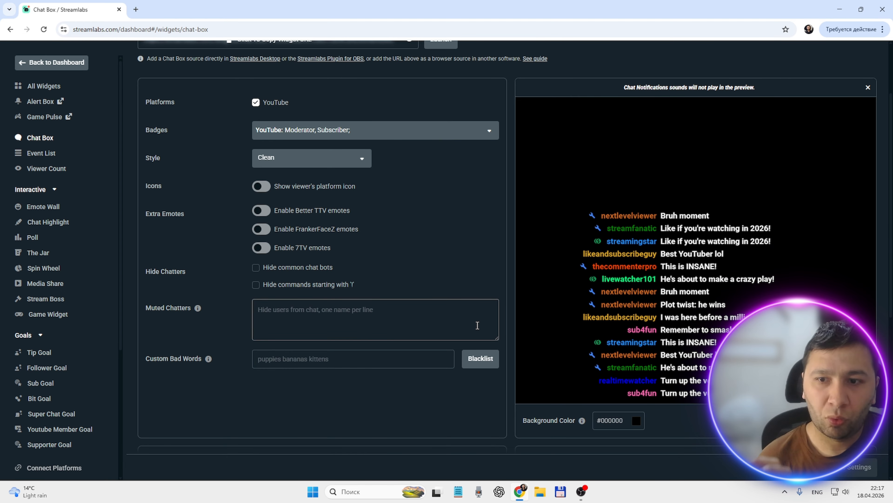
scroll(507, 299, up, 3)
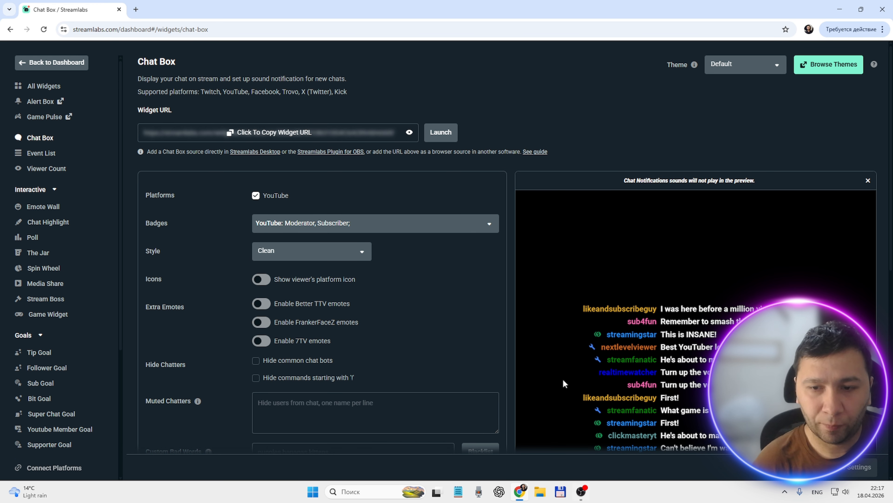
click(275, 134)
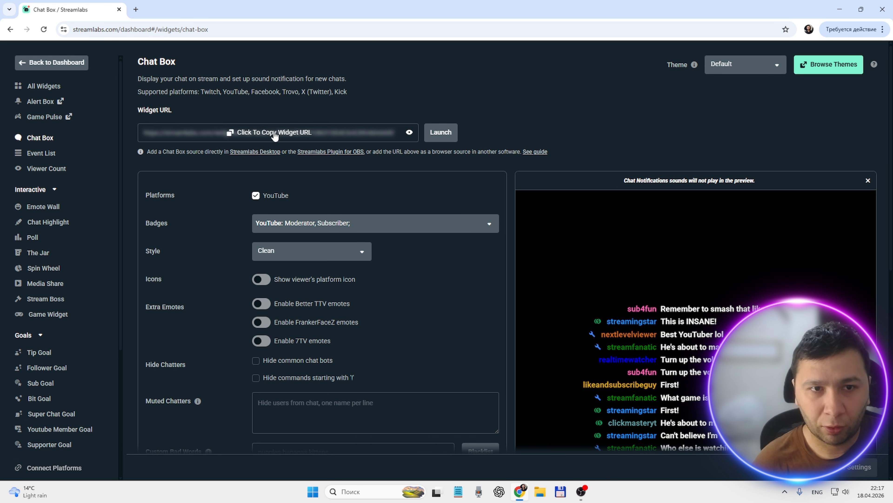
Switch to OBS and add a new Browser source named chat-stream to the ODDIY-STREAM scene
click(581, 491)
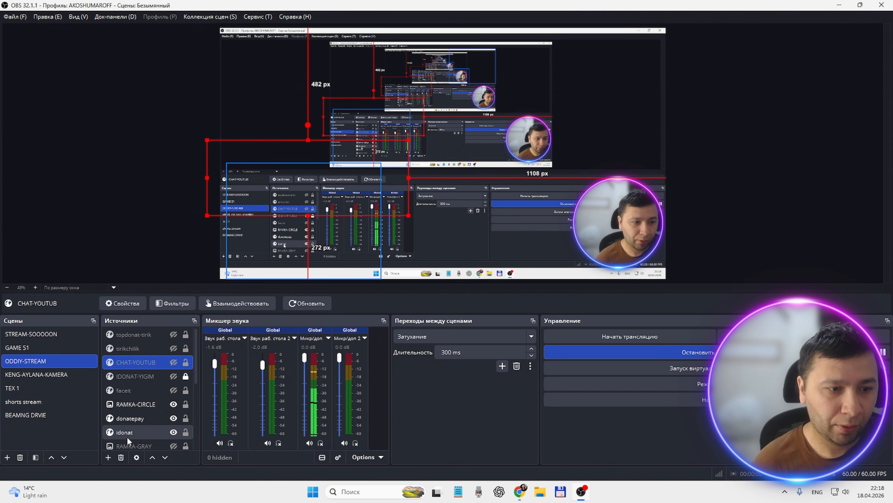
click(109, 457)
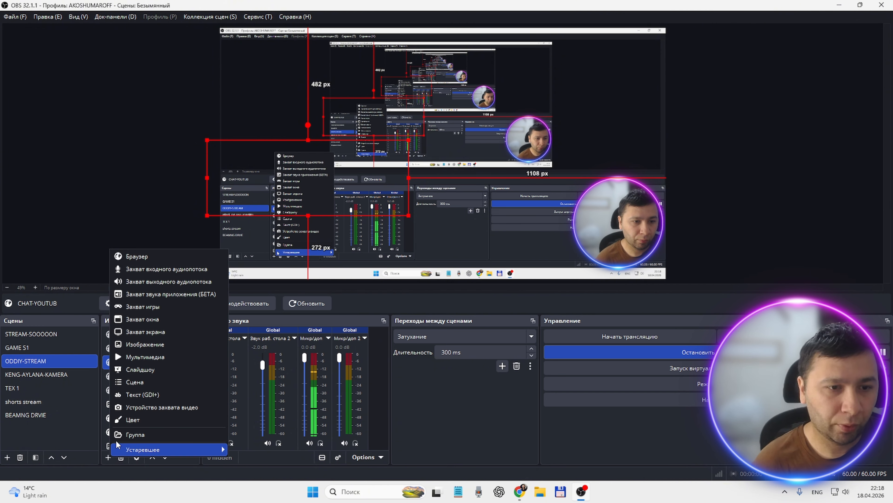
click(127, 258)
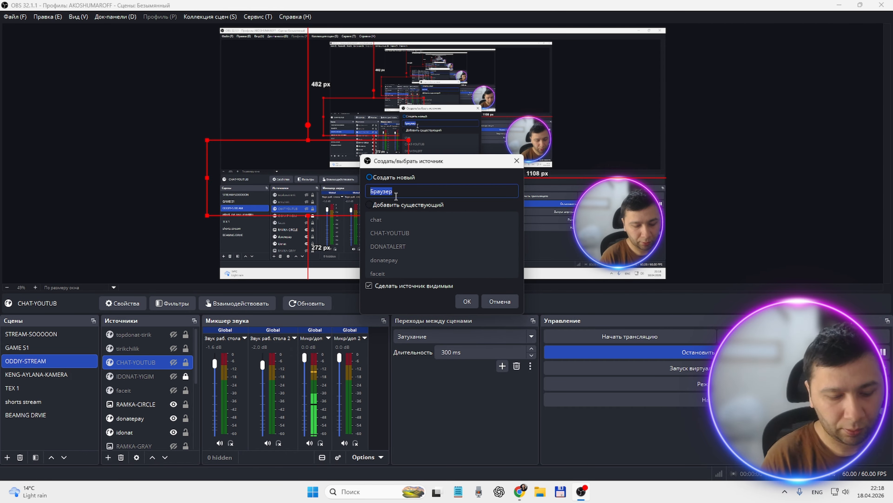
text(chat)
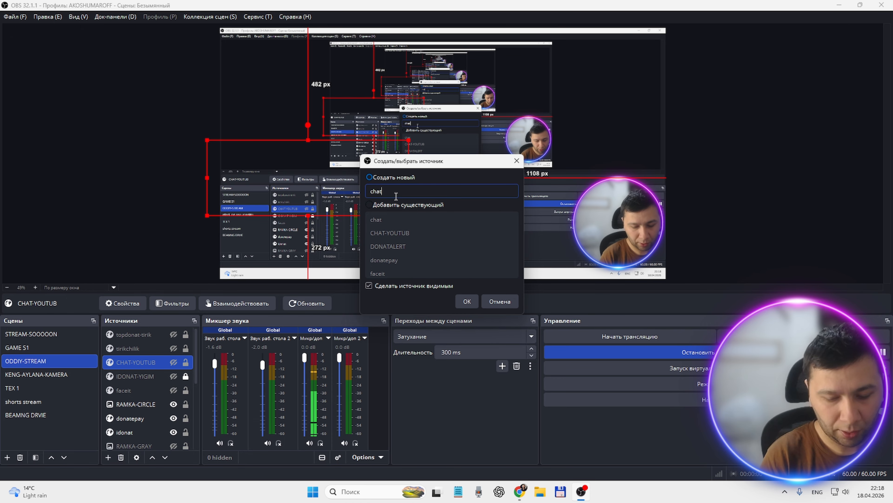
text(-o)
key(BackSpace)
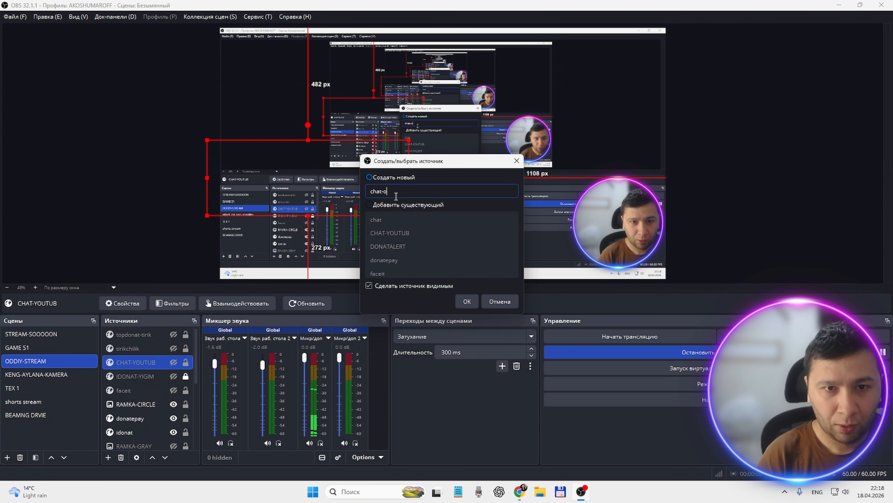
text(stream)
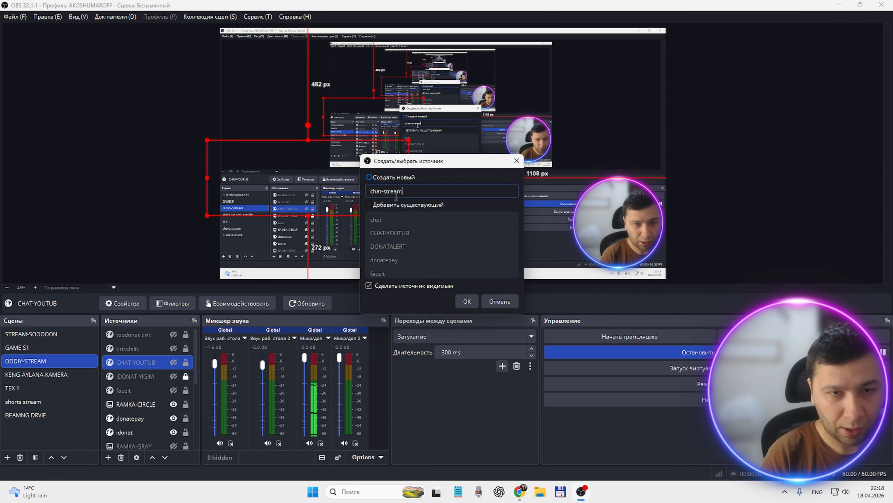
click(469, 300)
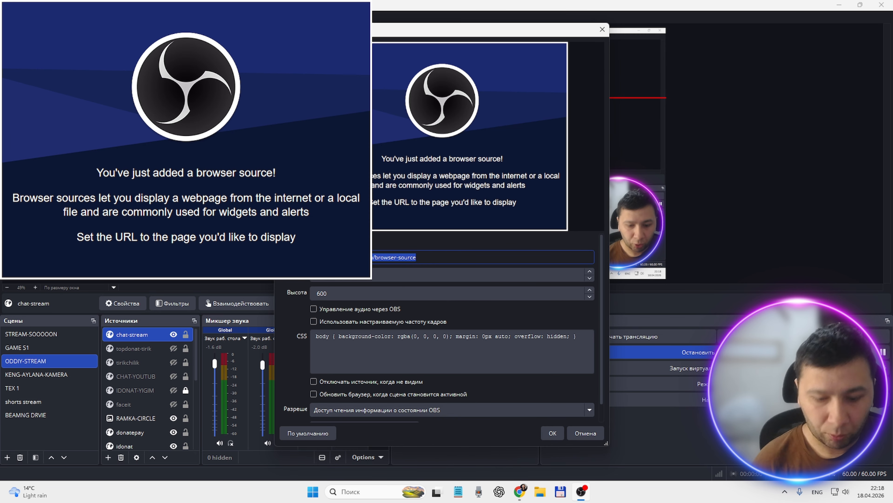
Replace the URL of the chat-stream browser source with the copied Chat Box widget URL and confirm its properties
key(BackSpace)
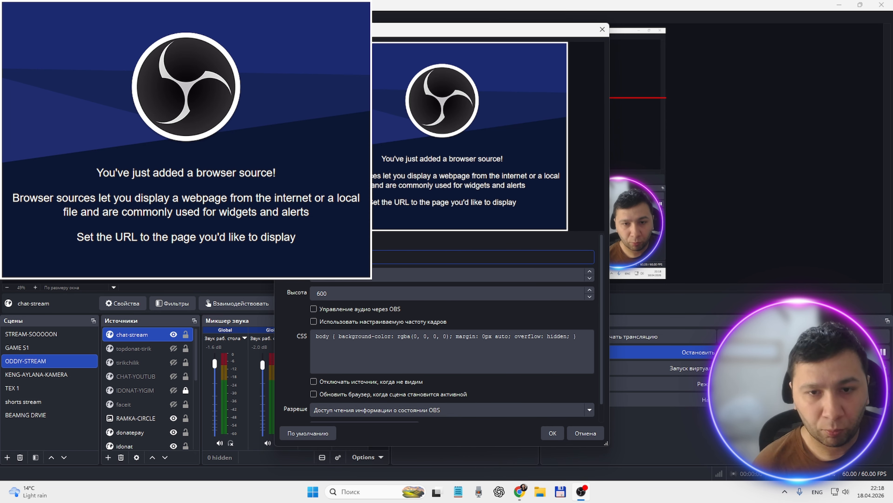
key(ctrl+v)
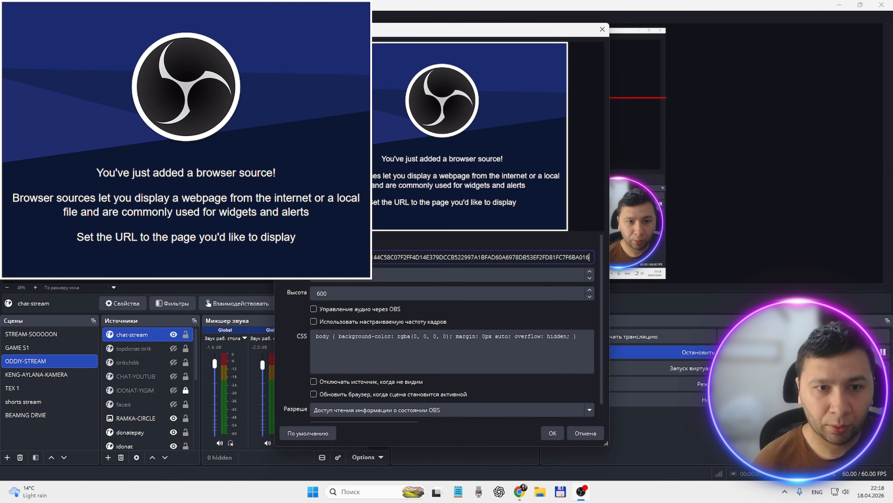
click(571, 240)
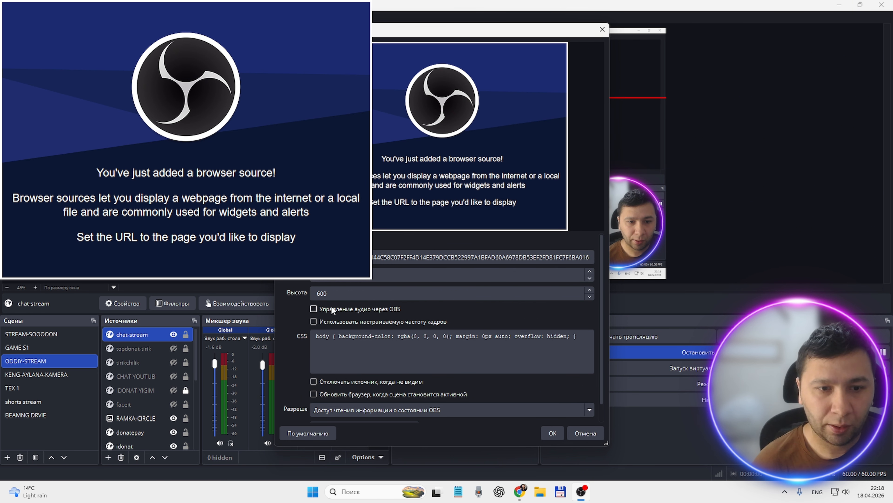
scroll(447, 274, down, 2)
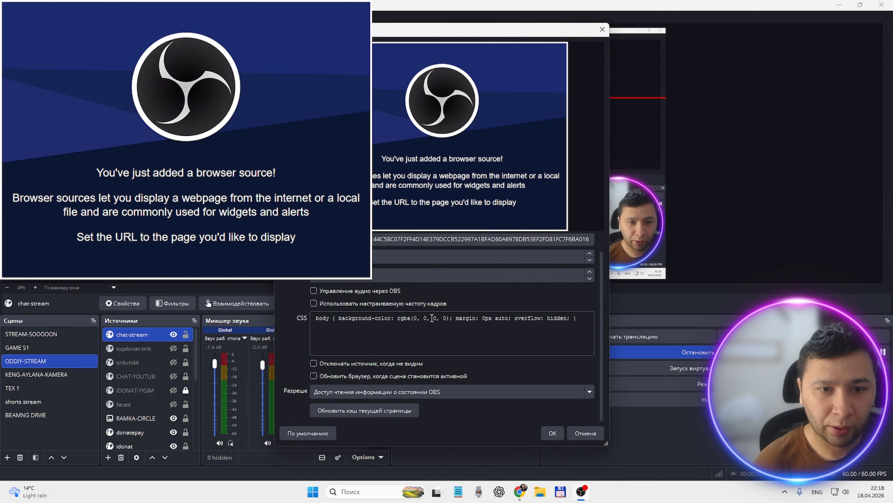
click(553, 433)
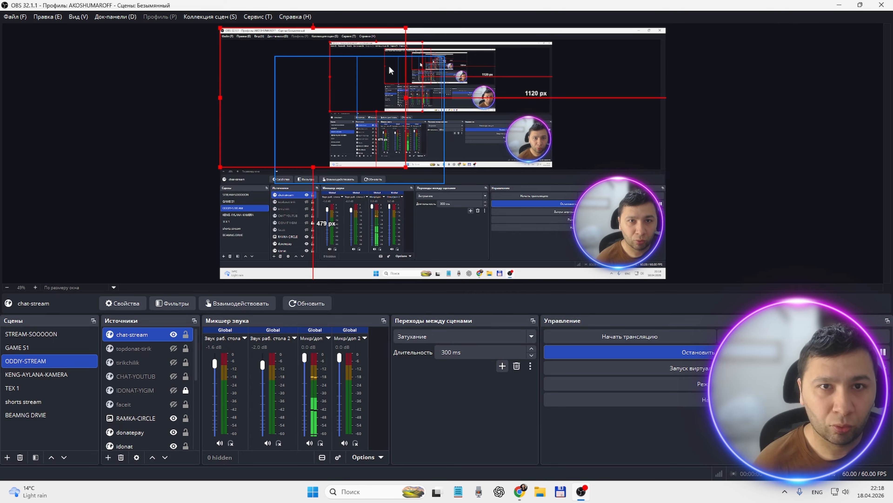
Move the chat-stream source down into the bottom-left corner of the canvas
drag(250, 80, 243, 192)
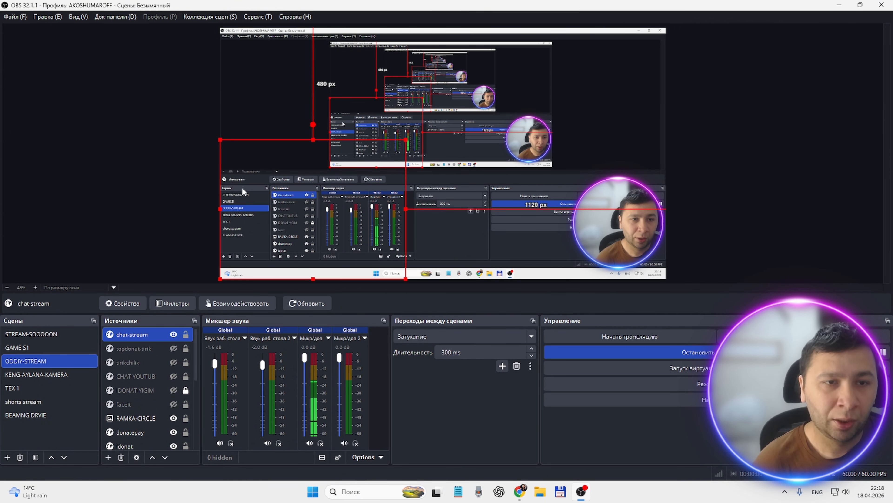
click(155, 190)
click(263, 208)
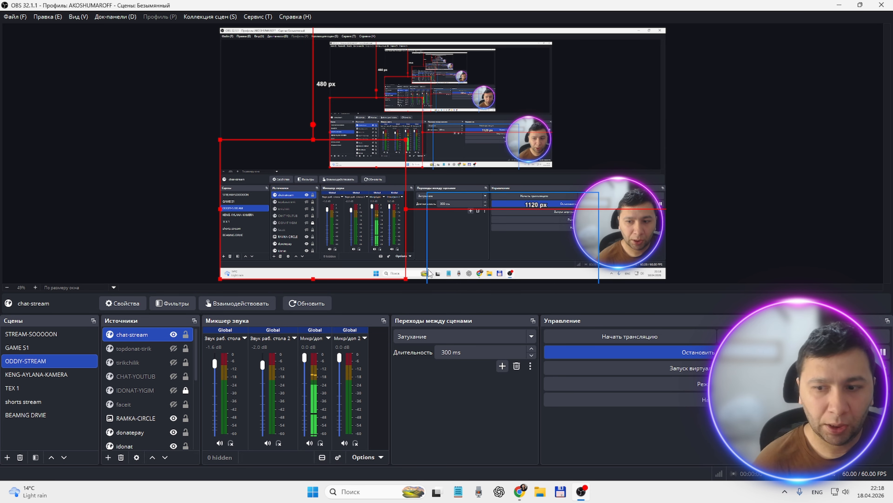
Set the width of the chat-stream browser source to 900 and confirm
double_click(151, 335)
drag(344, 275, 297, 276)
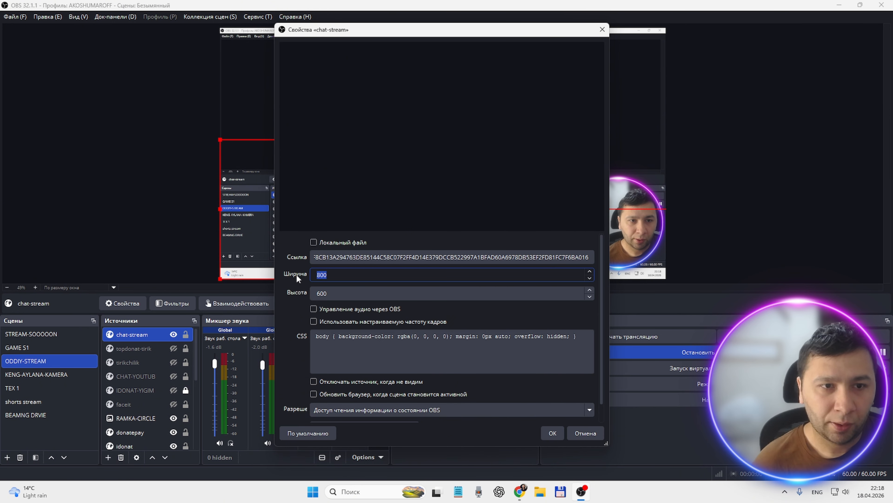
text(900)
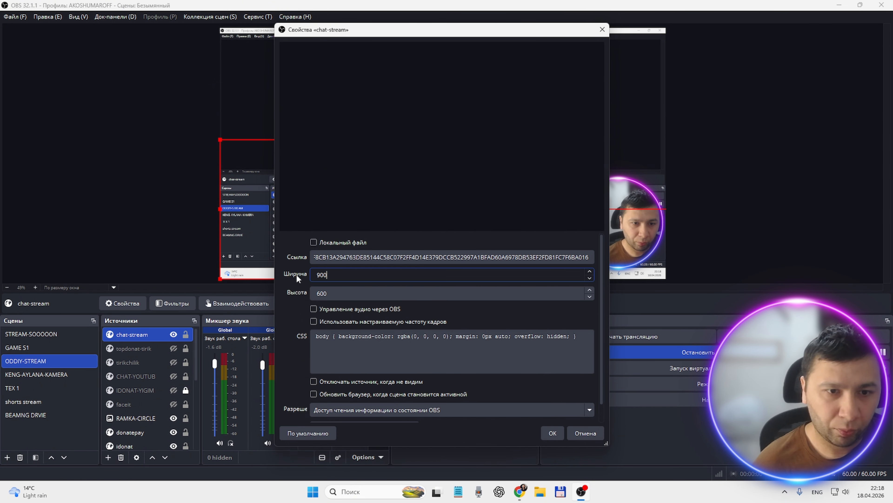
click(553, 430)
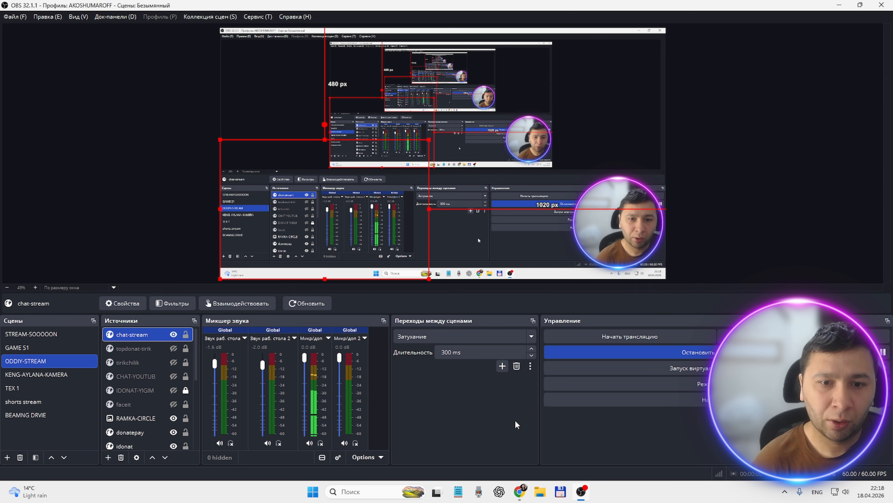
Switch to the Streamlabs Chat Box page in the browser and enable the viewer's platform icon and Better TTV emotes
click(521, 494)
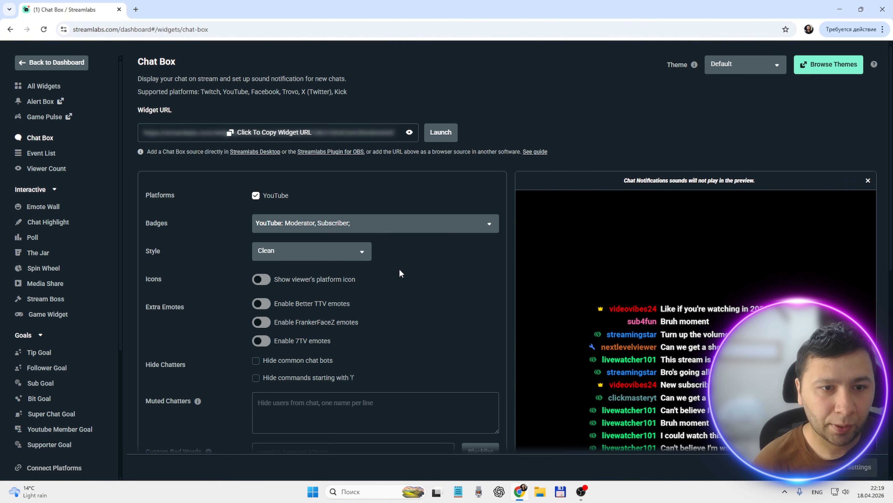
scroll(399, 268, down, 1)
scroll(292, 204, down, 1)
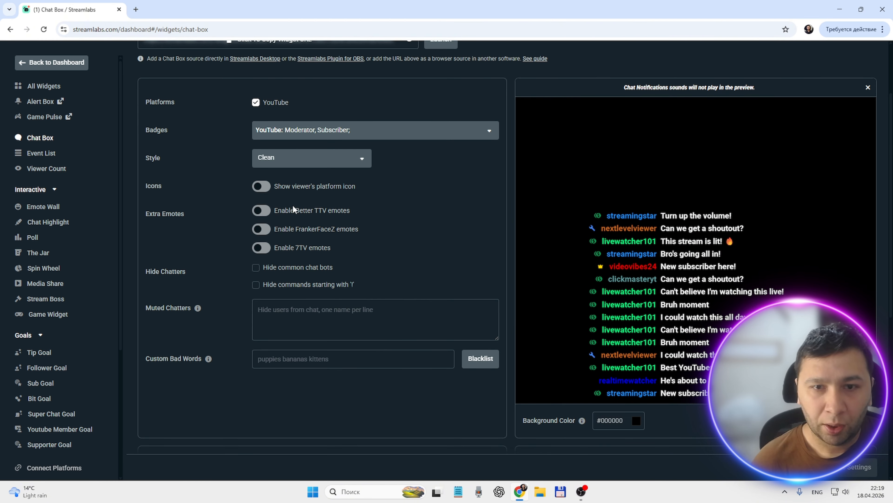
click(349, 192)
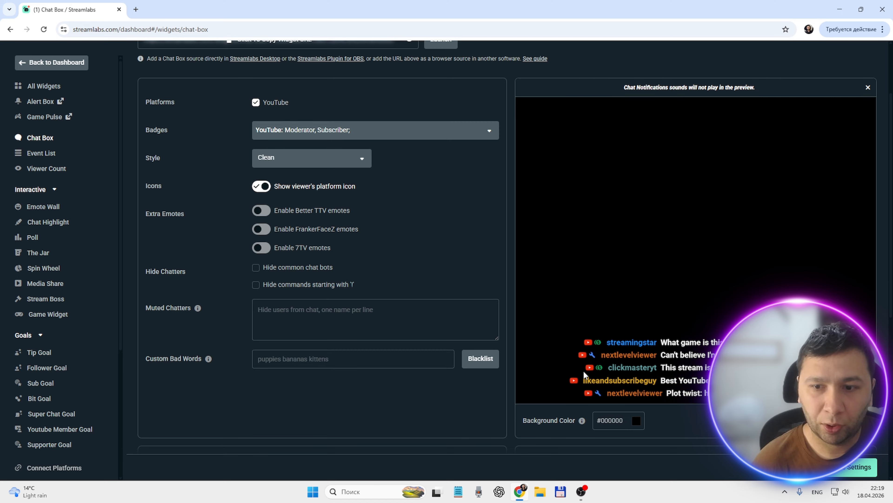
click(262, 188)
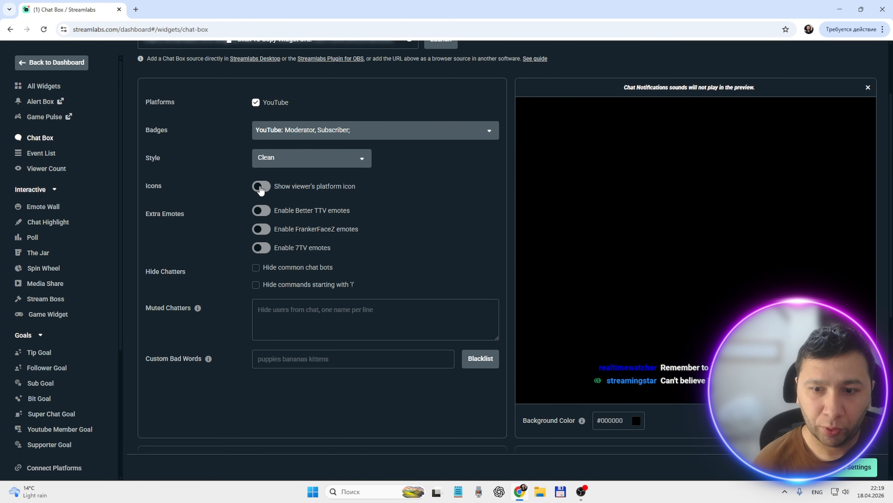
click(260, 188)
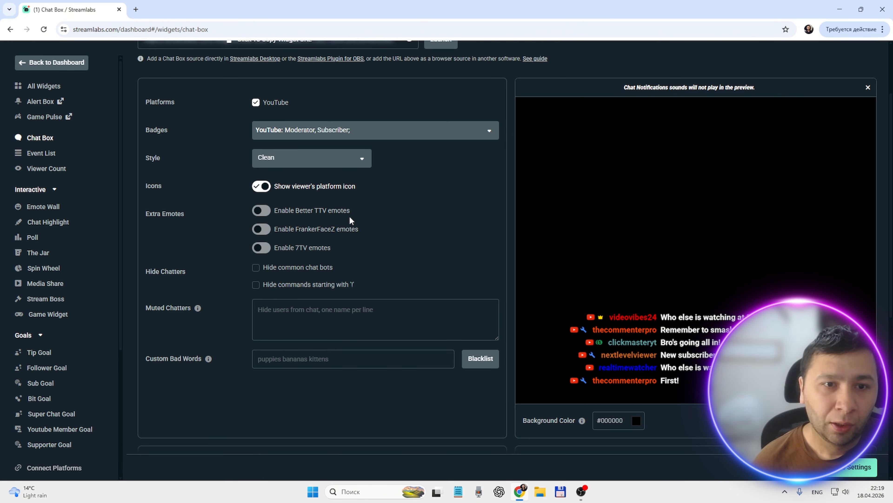
click(262, 211)
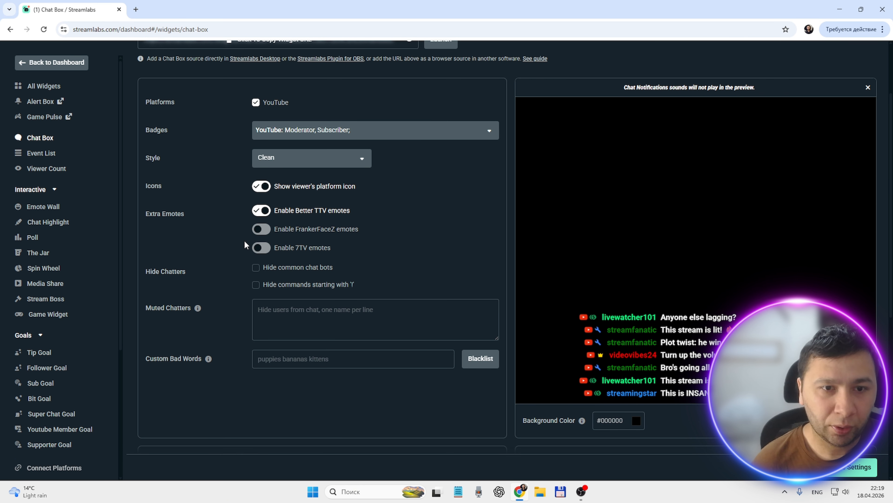
Set the chat delay in the Chat Box message settings to 1 s, trying 2 s first
scroll(235, 261, down, 1)
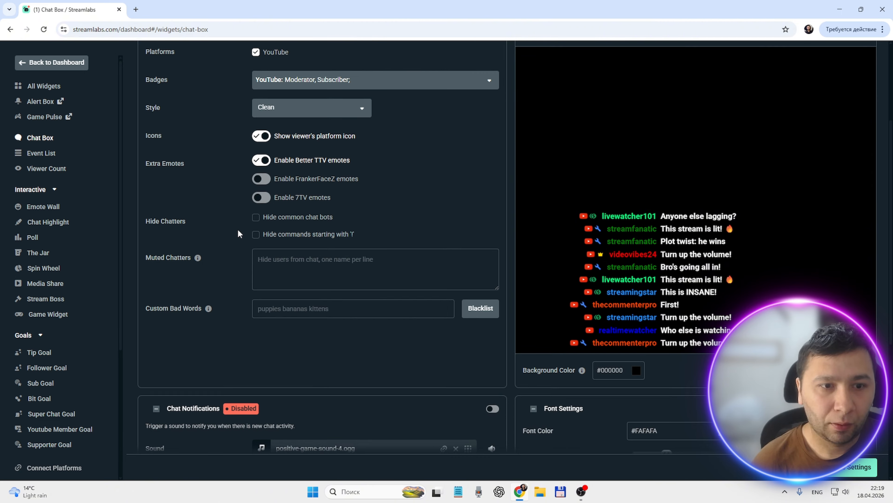
scroll(238, 231, down, 4)
scroll(239, 234, down, 1)
scroll(232, 235, up, 1)
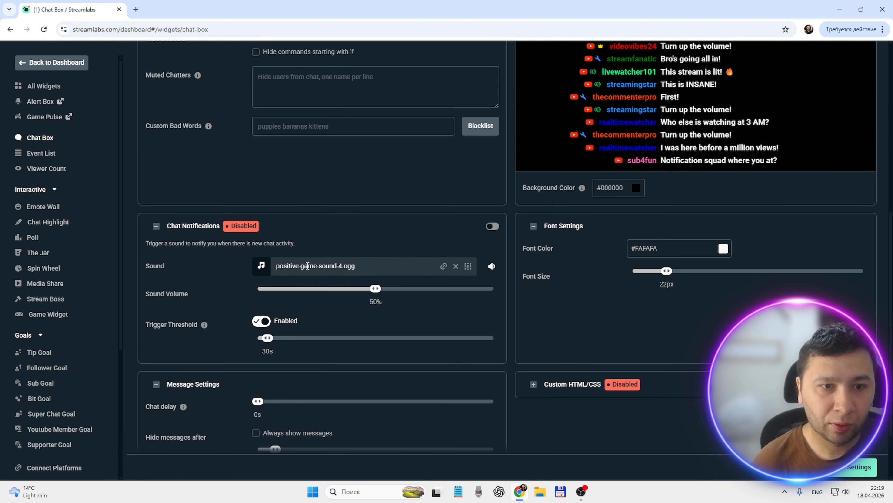
scroll(260, 256, up, 2)
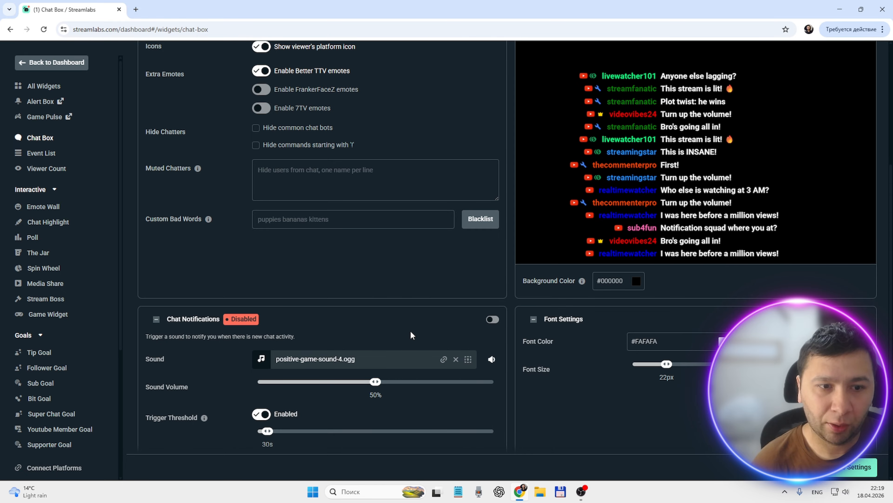
scroll(439, 338, down, 3)
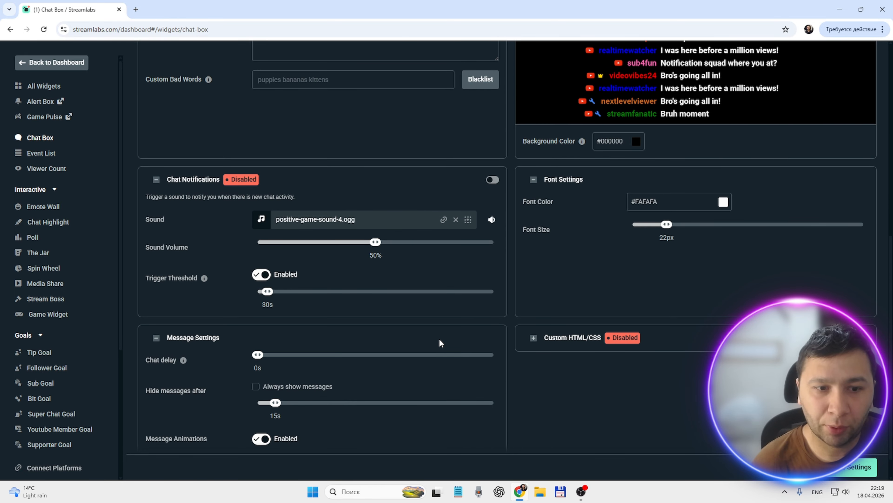
drag(258, 355, 332, 355)
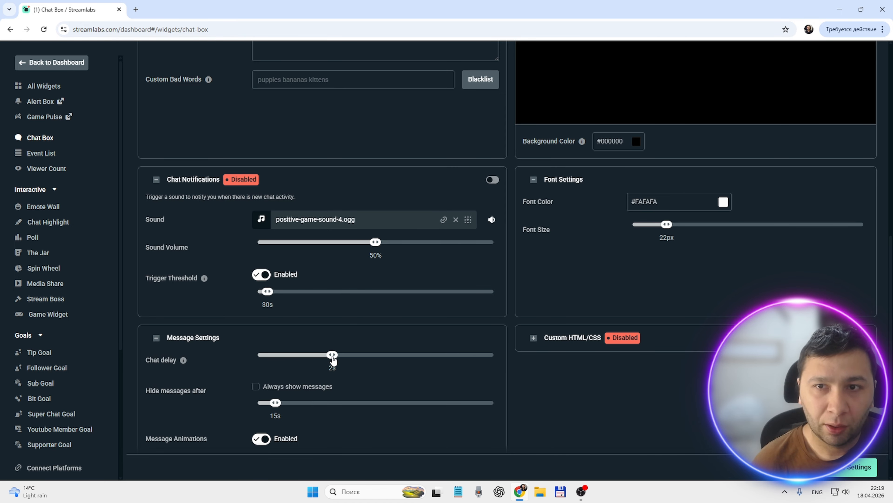
scroll(310, 332, up, 2)
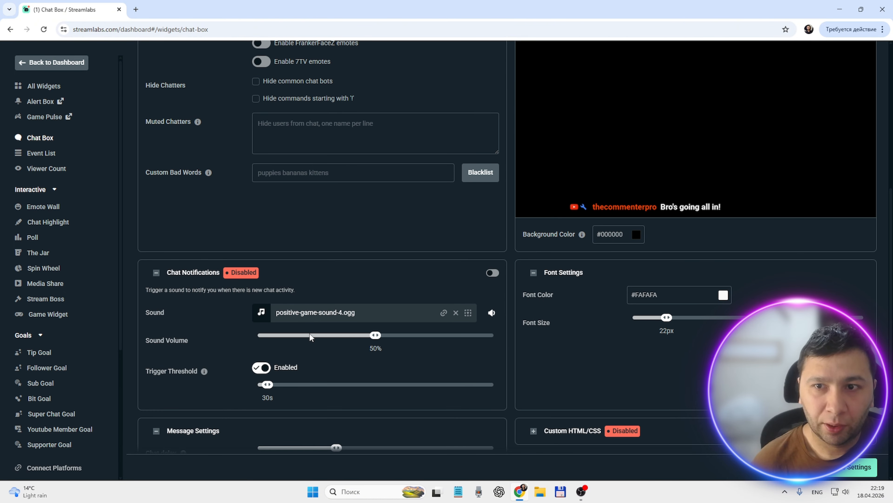
scroll(314, 331, down, 1)
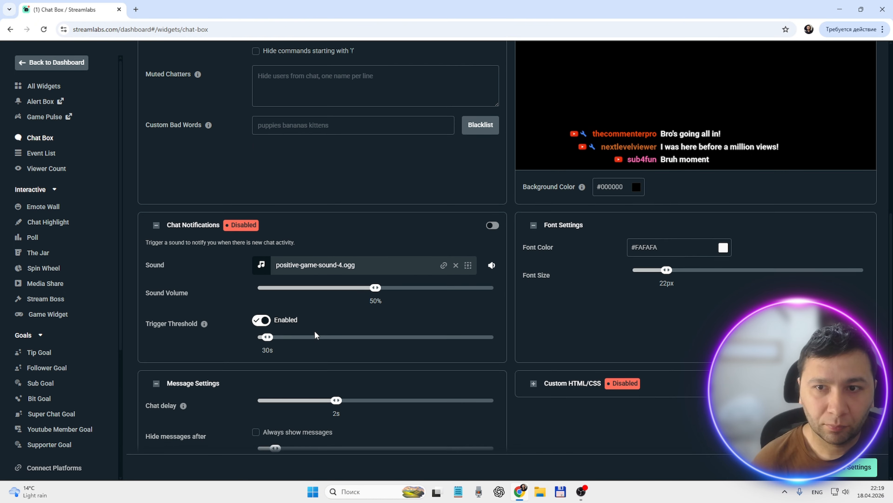
scroll(331, 334, down, 2)
drag(333, 333, 294, 332)
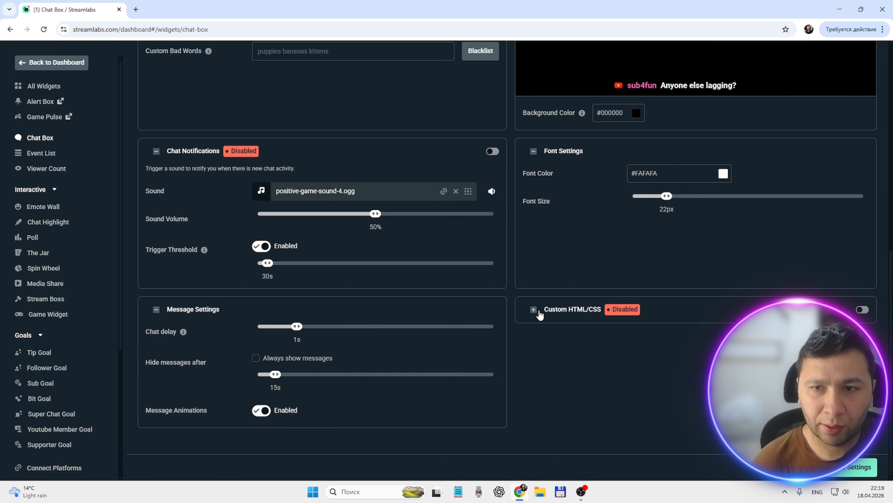
scroll(545, 299, up, 4)
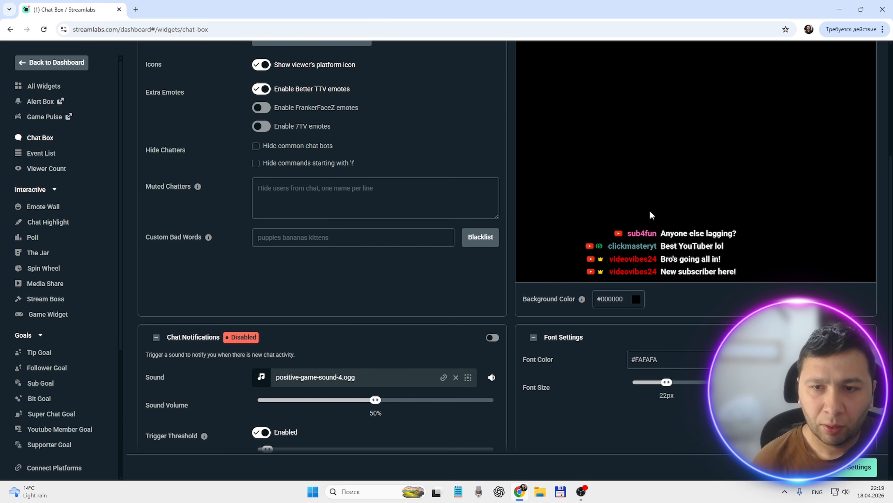
scroll(577, 192, up, 5)
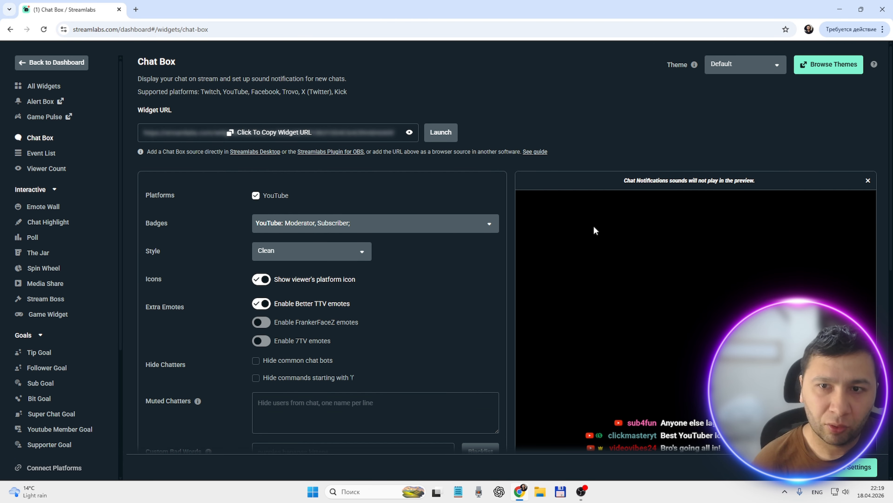
key(alt+Tab)
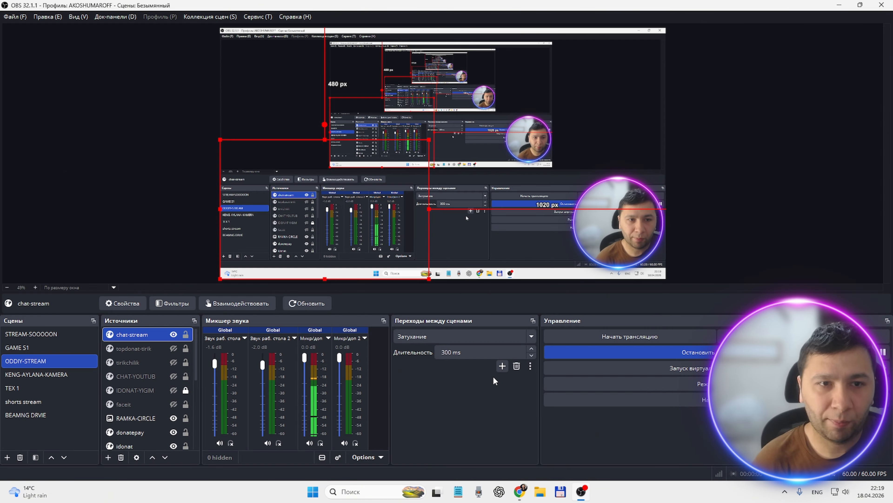
click(573, 501)
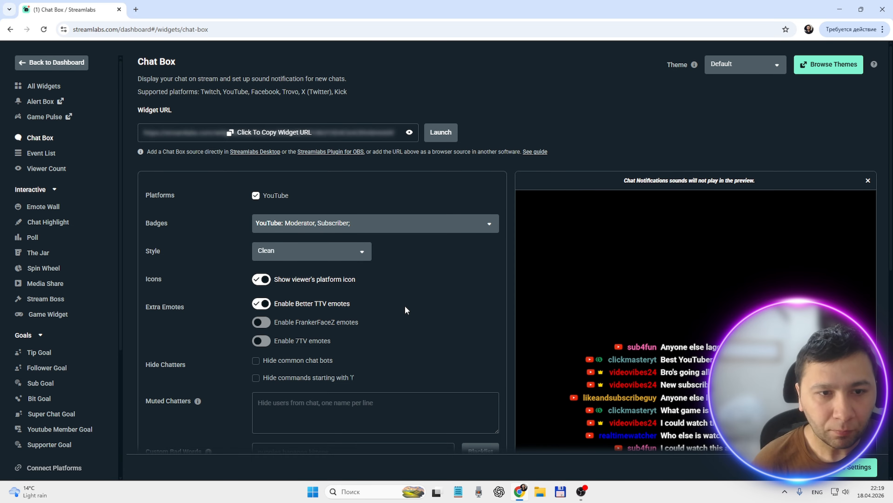
Disable Better TTV emotes and try the Chunky chat style, finally setting the style to Old School
scroll(402, 305, down, 1)
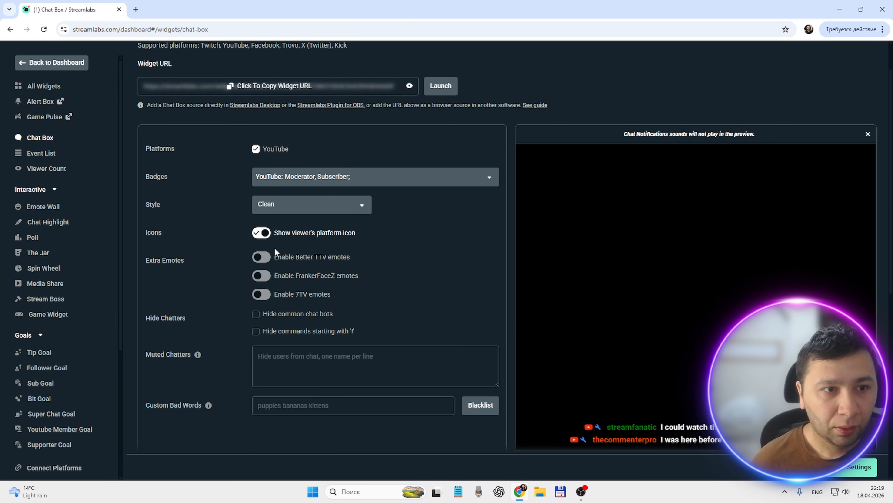
click(358, 211)
click(295, 245)
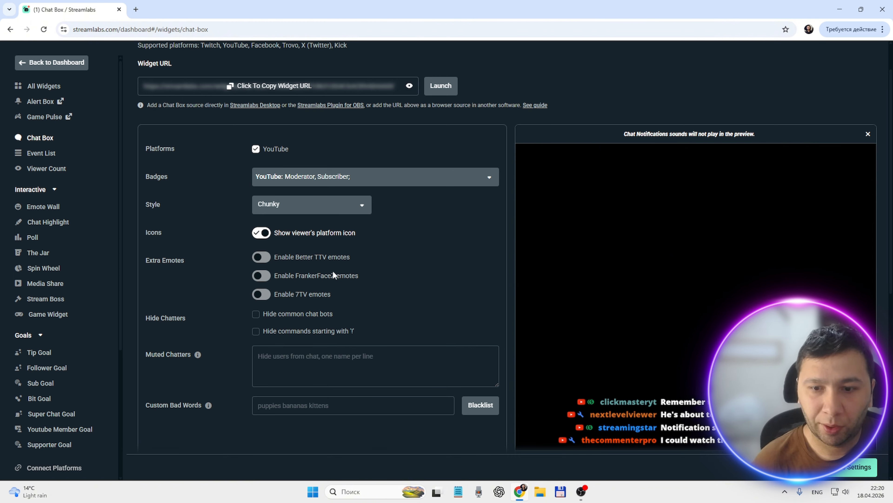
click(332, 203)
click(287, 279)
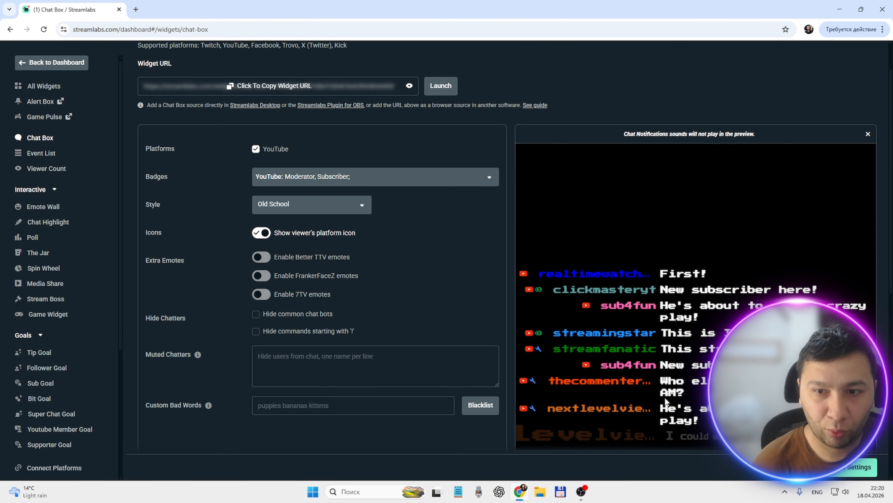
Save the Chat Box widget settings
scroll(470, 283, down, 5)
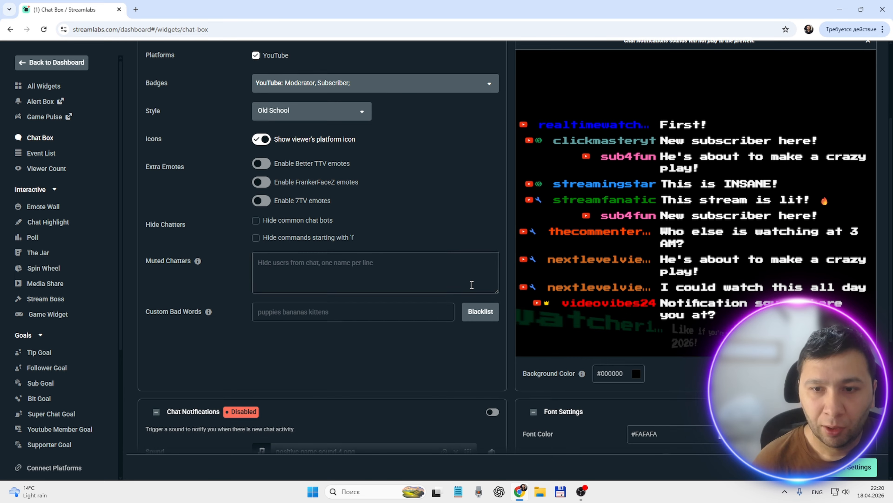
scroll(631, 398, down, 5)
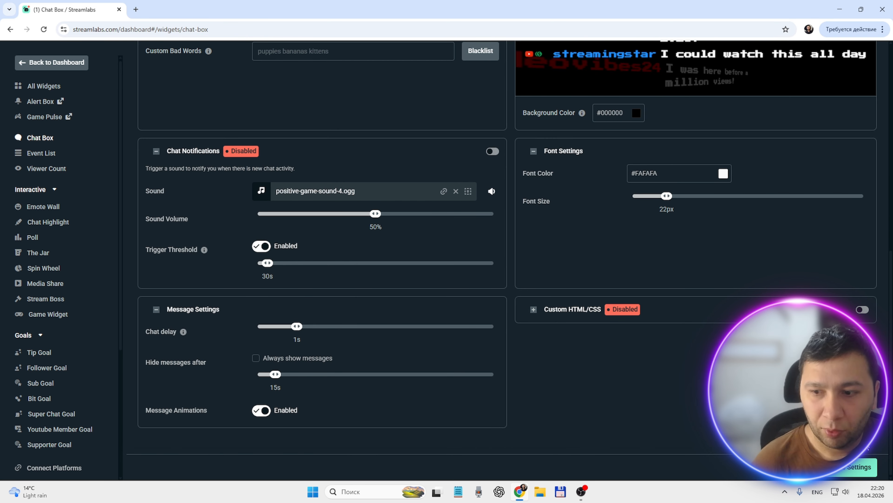
click(854, 468)
scroll(648, 413, up, 10)
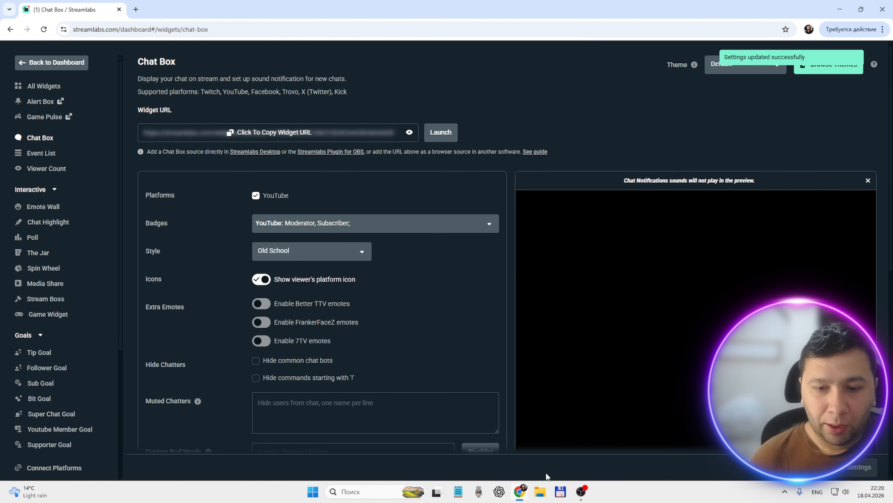
click(519, 491)
click(520, 490)
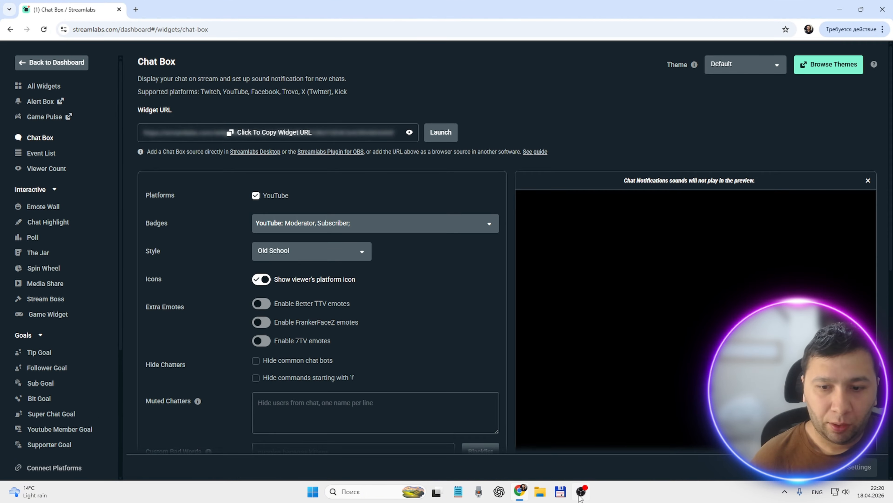
Glance at the chat-stream source in OBS and return to the browser to review the Chat Box settings and chat preview
click(581, 491)
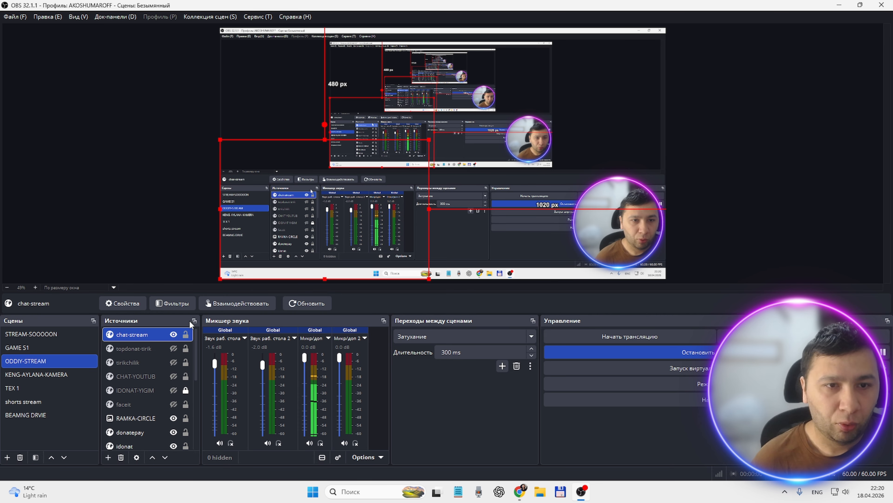
click(520, 490)
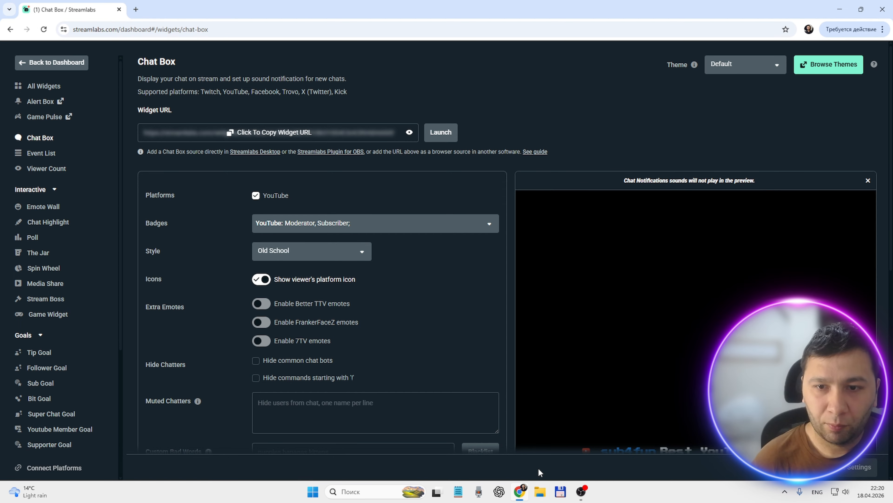
scroll(701, 327, down, 5)
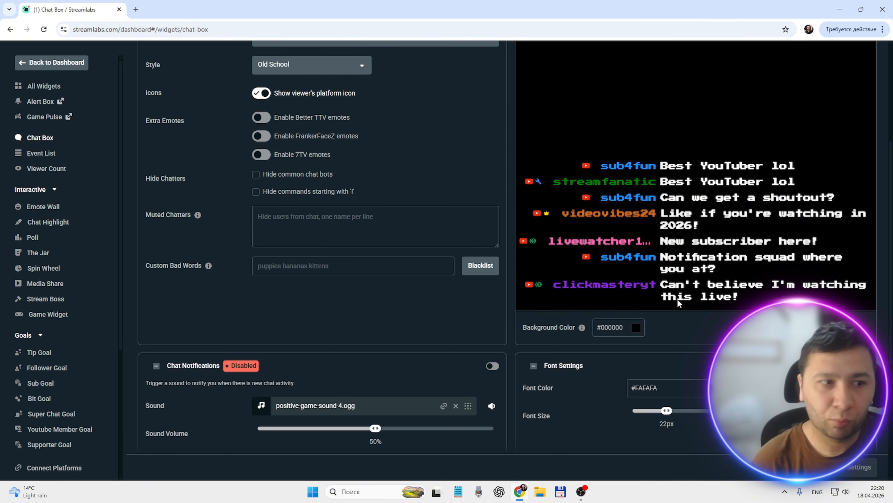
scroll(261, 302, up, 5)
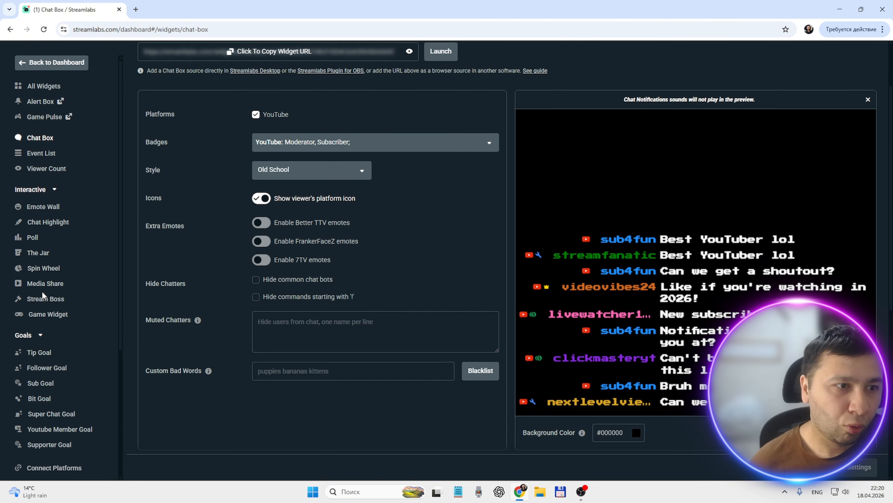
Open the Poll widget page and look through the other available Streamlabs widgets, including Goals, Flair and Charity
click(34, 242)
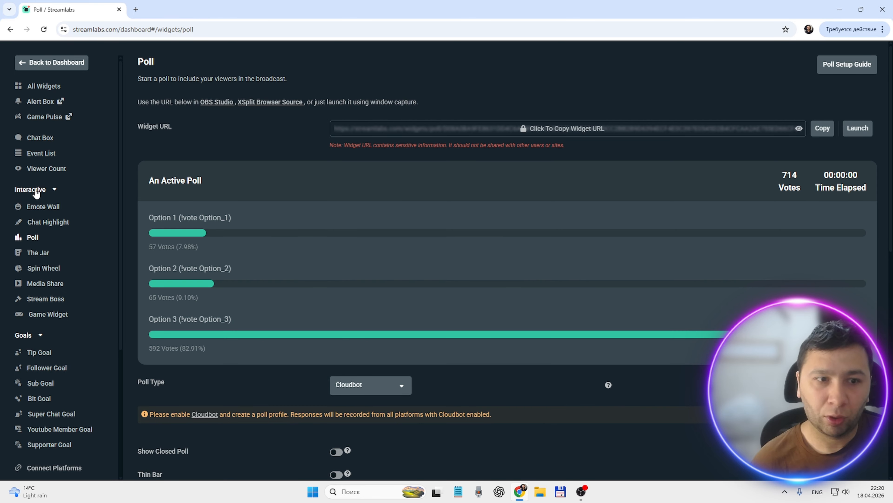
scroll(52, 232, down, 5)
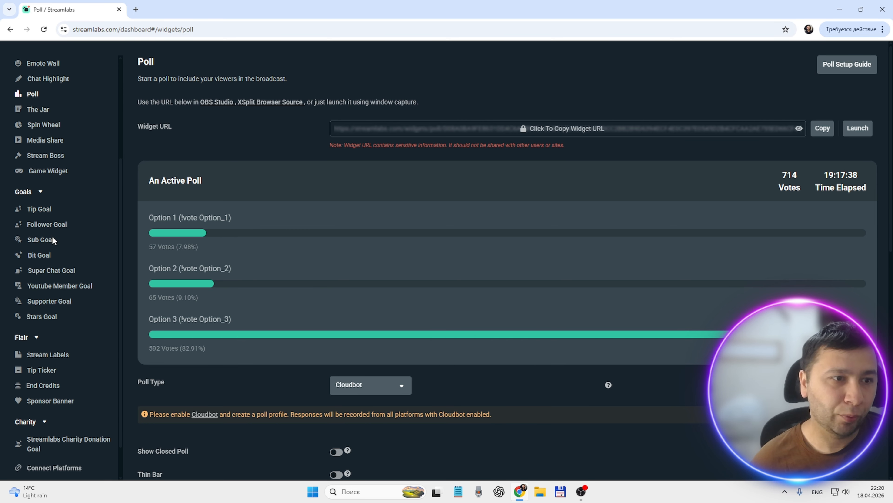
scroll(39, 314, up, 2)
scroll(39, 313, up, 3)
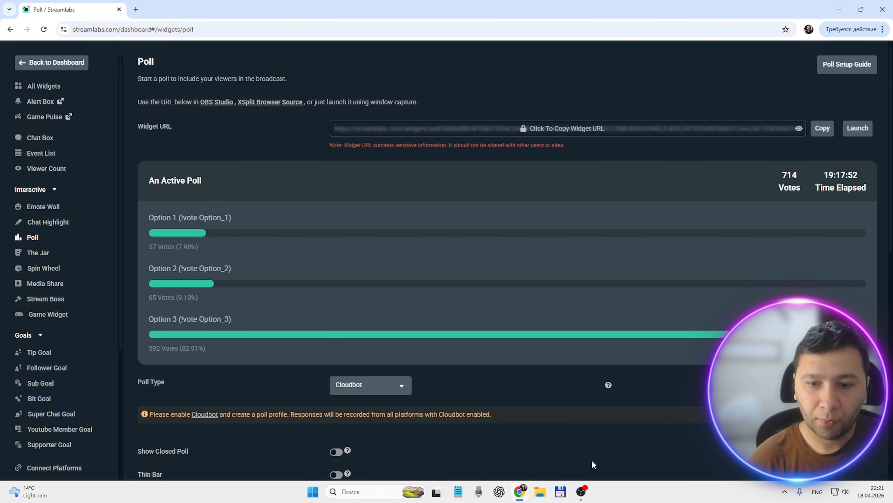
click(581, 490)
click(581, 490)
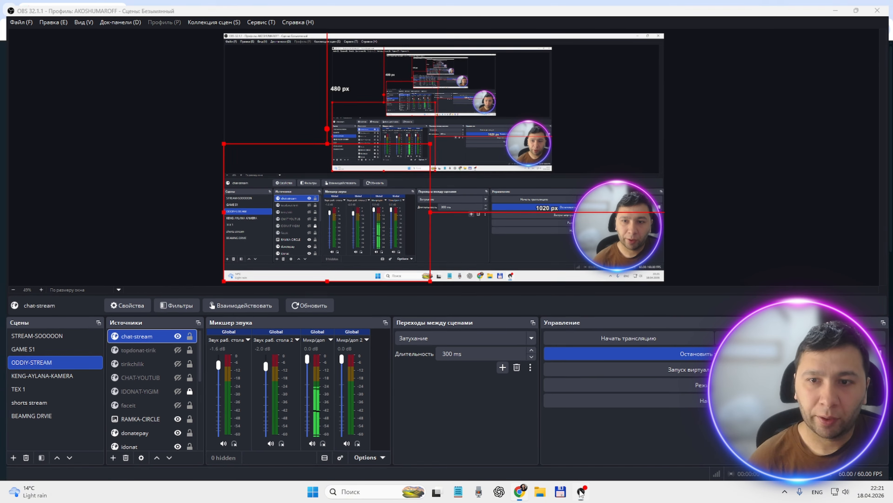
mouse_move(514, 498)
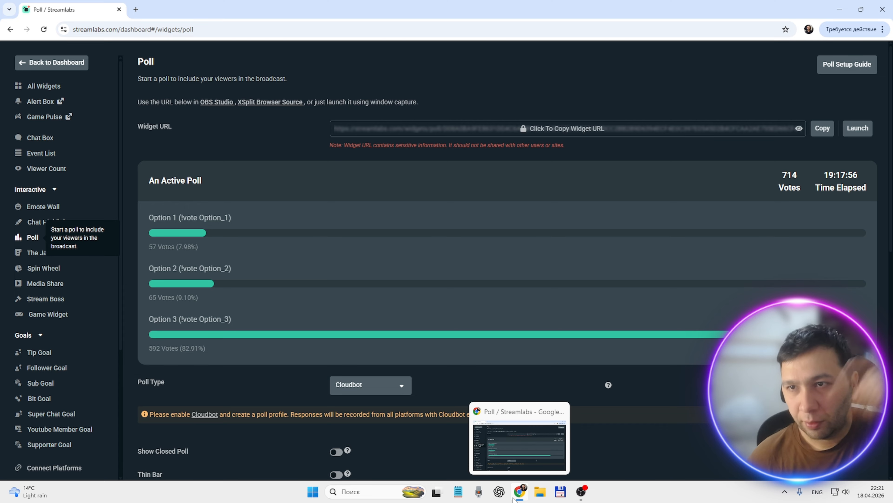